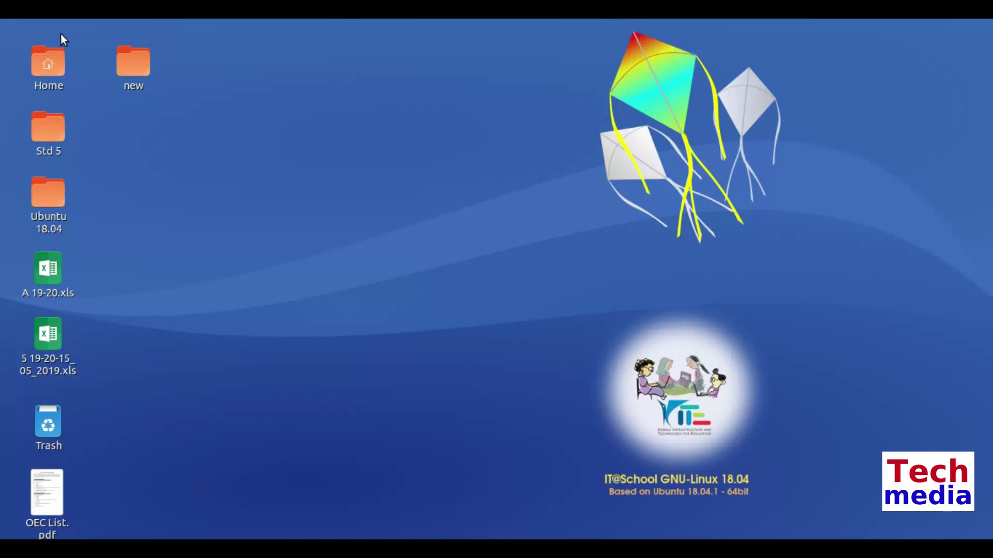
- Open a blank spreadsheet in LibreOffice Calc
click(61, 10)
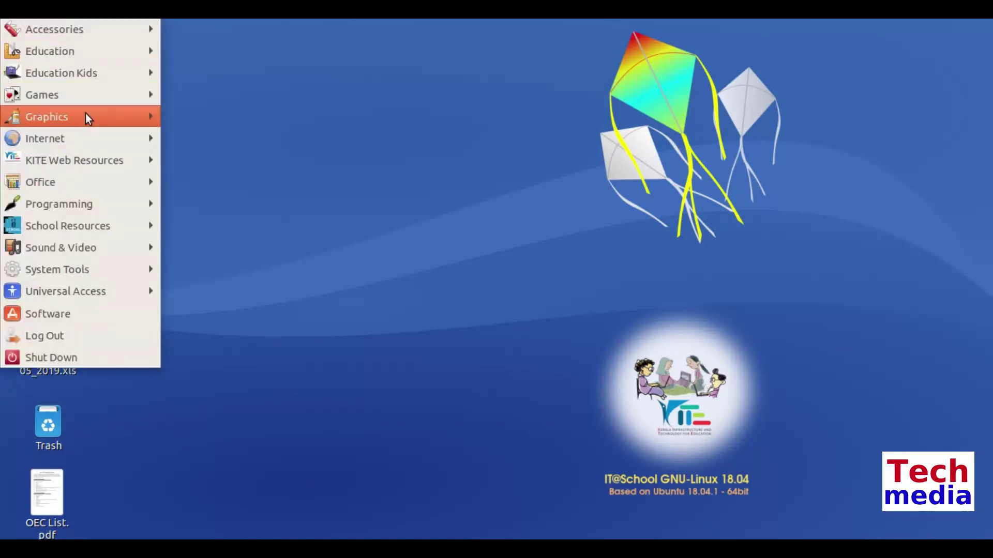
mouse_move(84, 176)
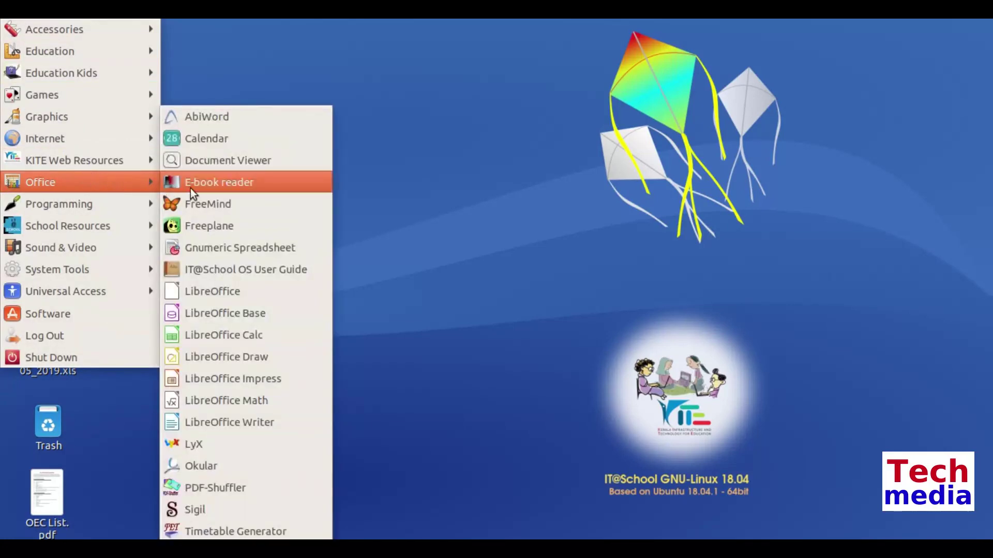
click(226, 338)
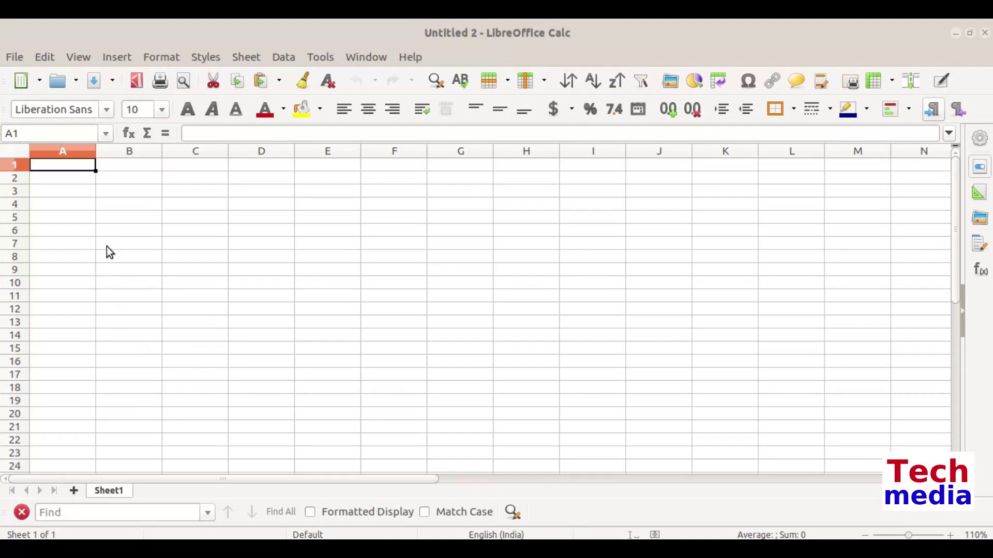
- List the ten students' names in B3:B12 and fill the serial numbers 1 to 10 beside them in A3:A12
click(75, 194)
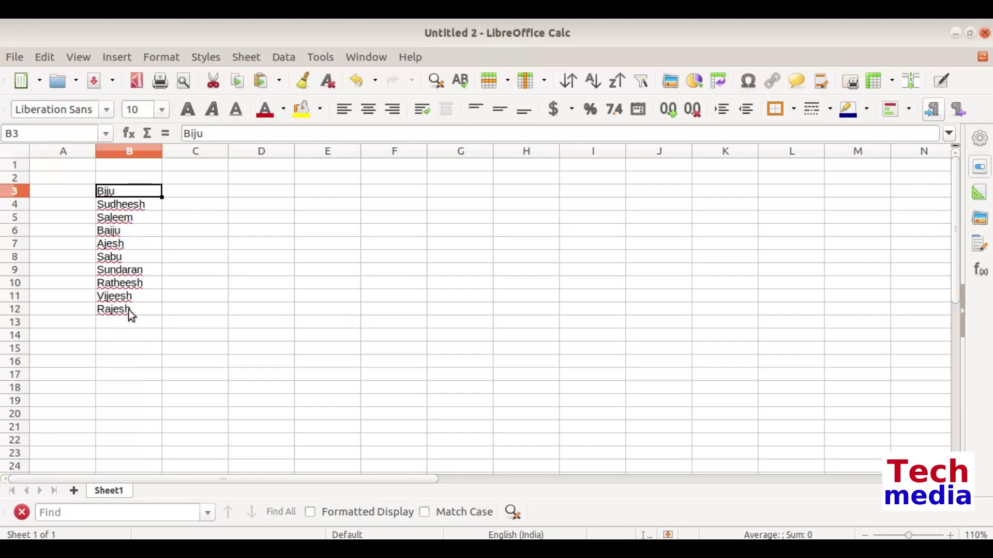
click(91, 193)
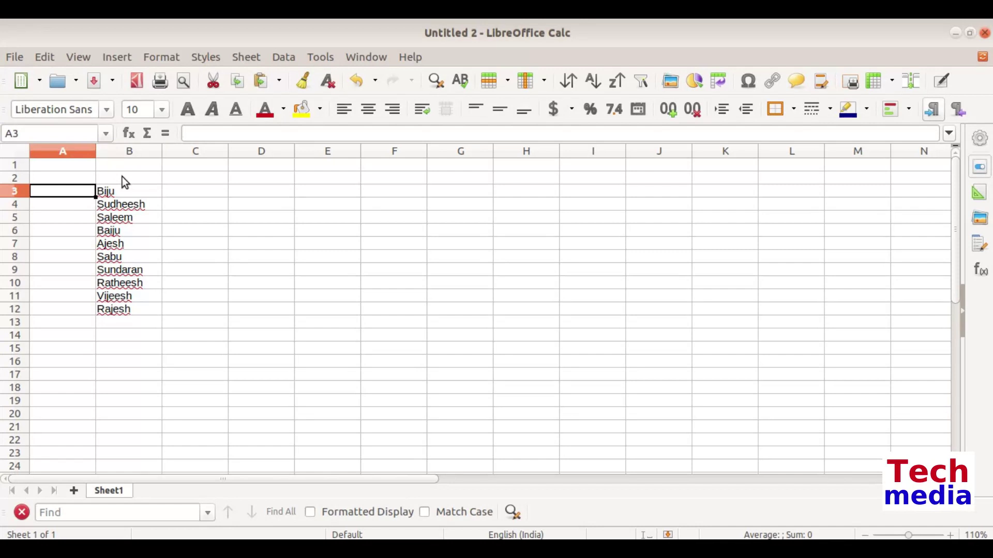
text(1)
key(Return)
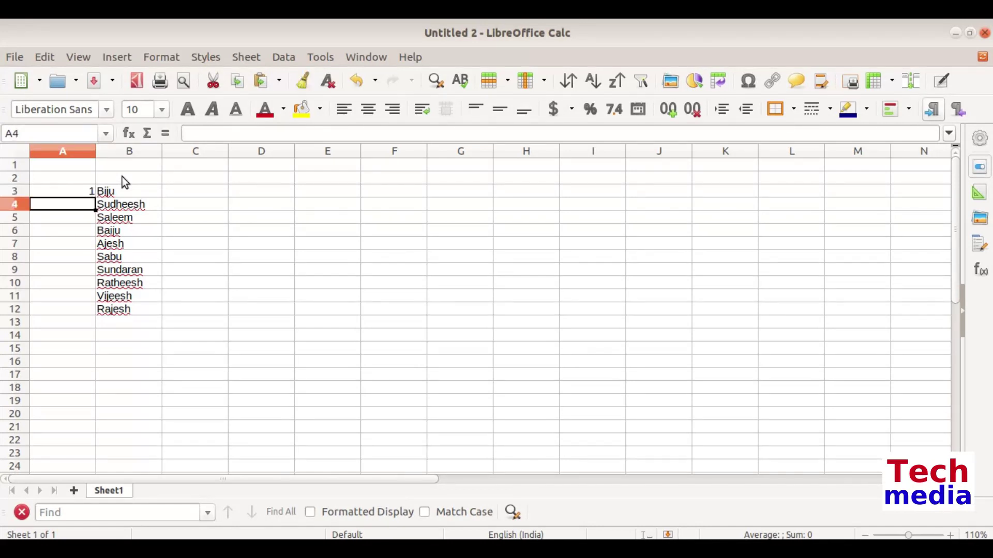
click(89, 191)
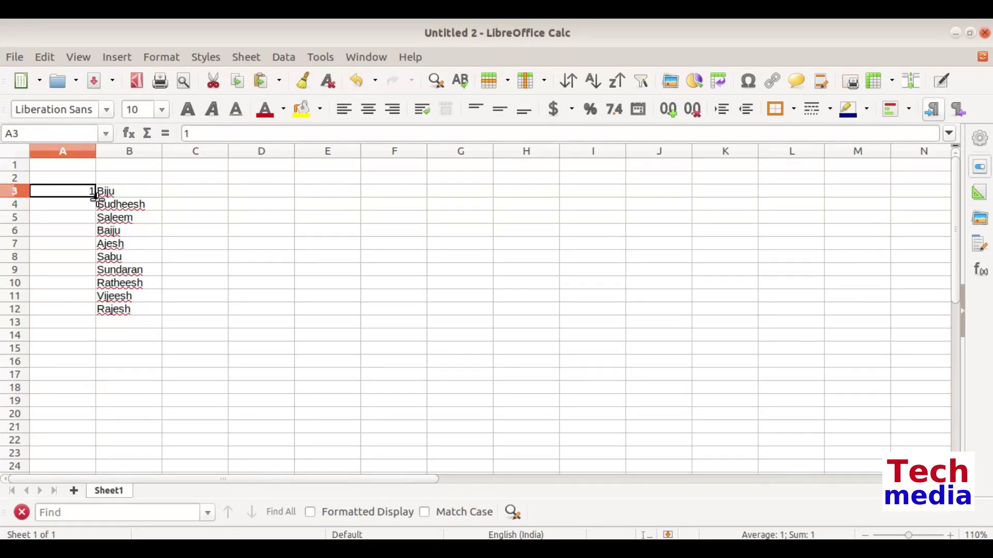
drag(95, 196, 93, 315)
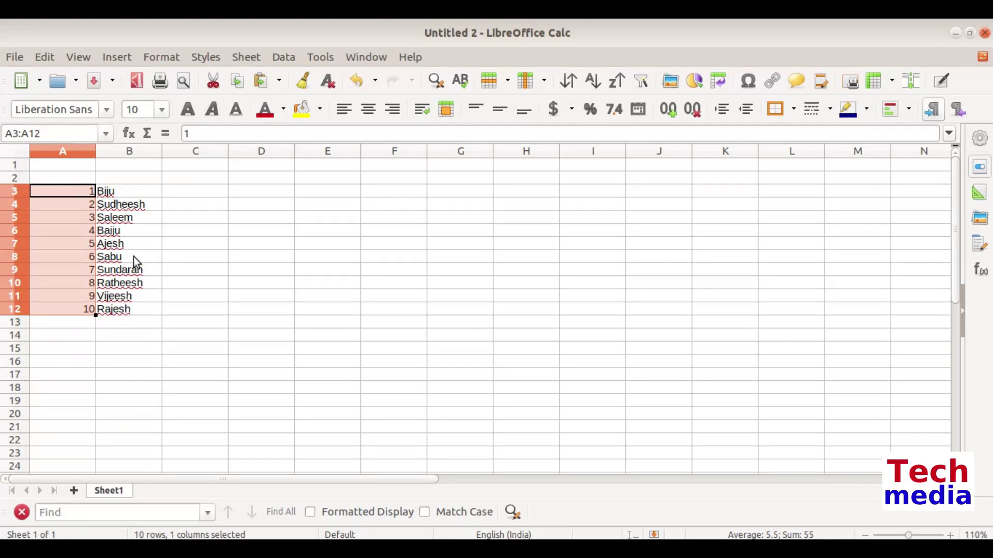
- Narrow column A to about half its width so it fits the serial numbers
click(118, 220)
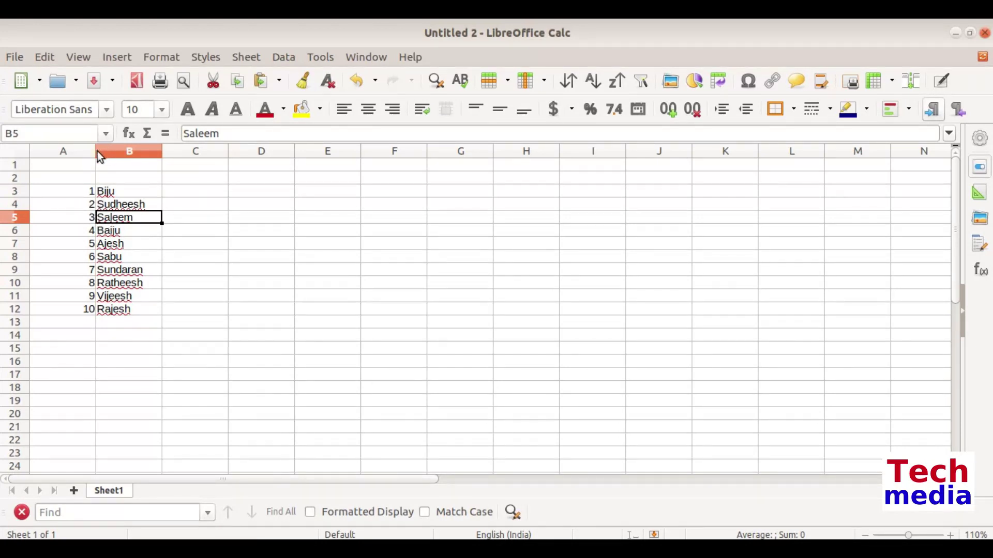
drag(96, 151, 64, 207)
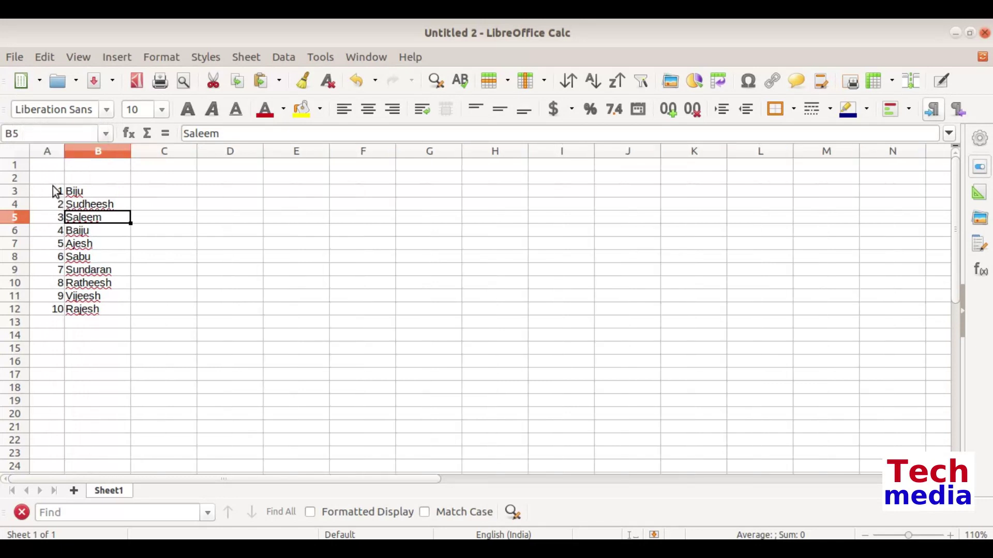
key(Up)
key(Up)
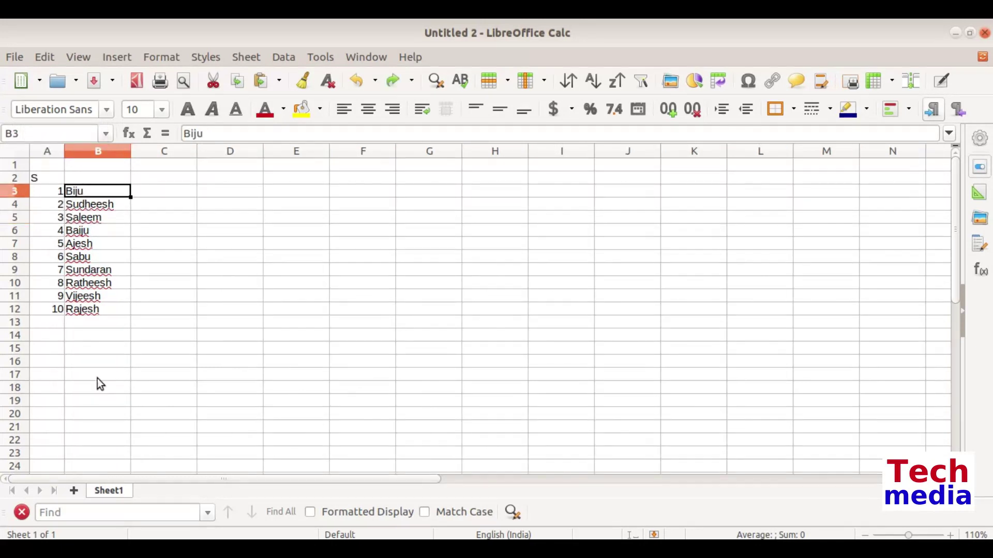
- Enter the headings Sl No, Name, English, Hindi, Malayalam, SS and BS in A2:G2, and fill C3:G12 with letter grades A to E
click(57, 179)
double_click(63, 177)
text(l No)
key(Tab)
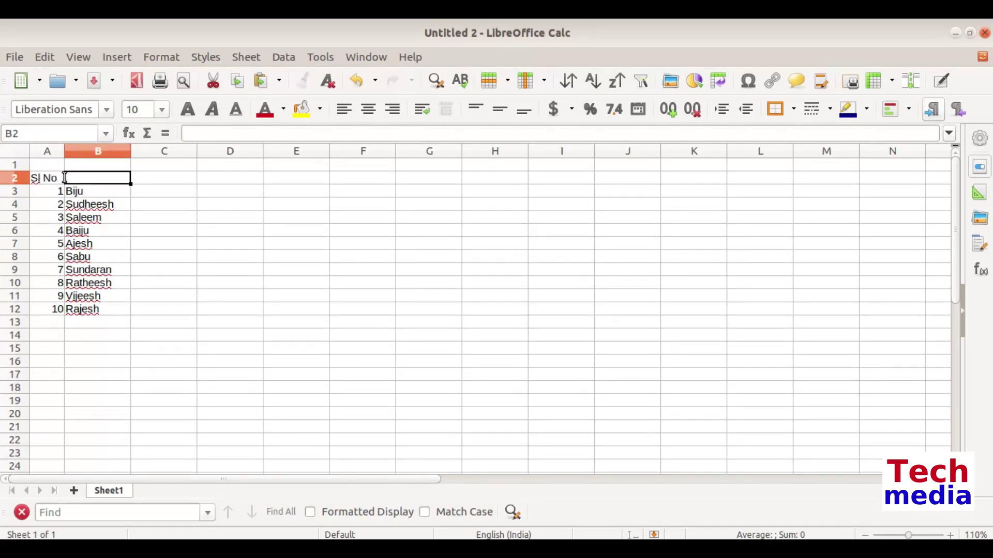
text(Name)
key(Tab)
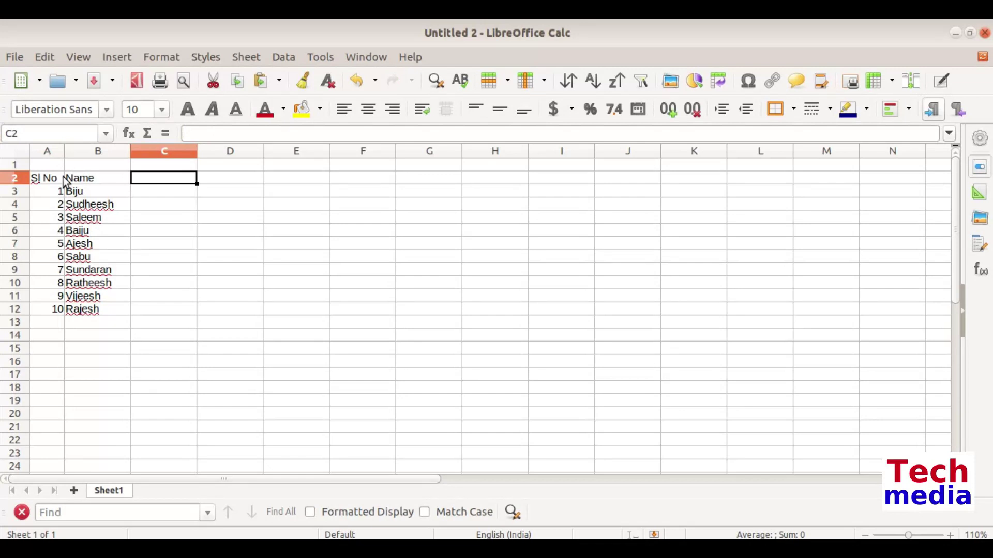
text(English)
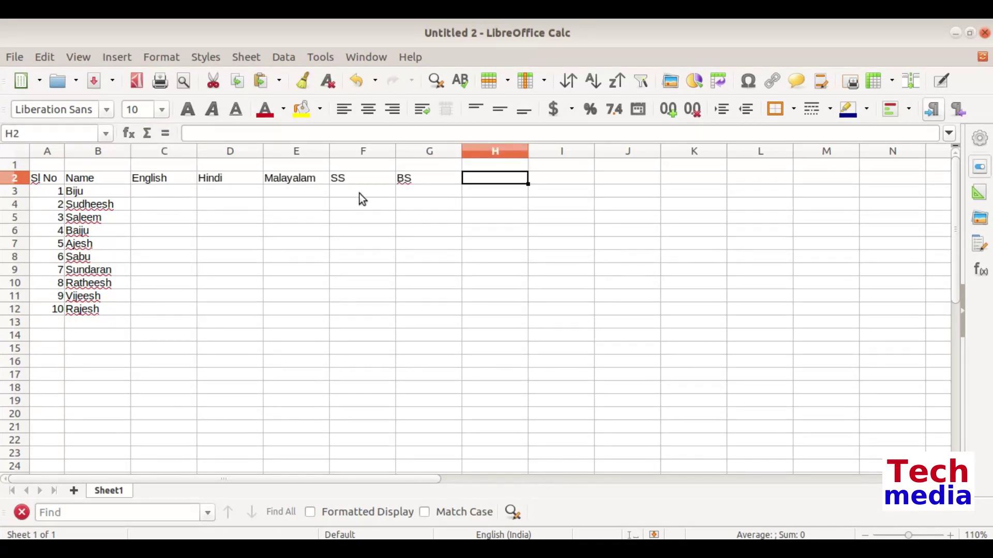
click(169, 194)
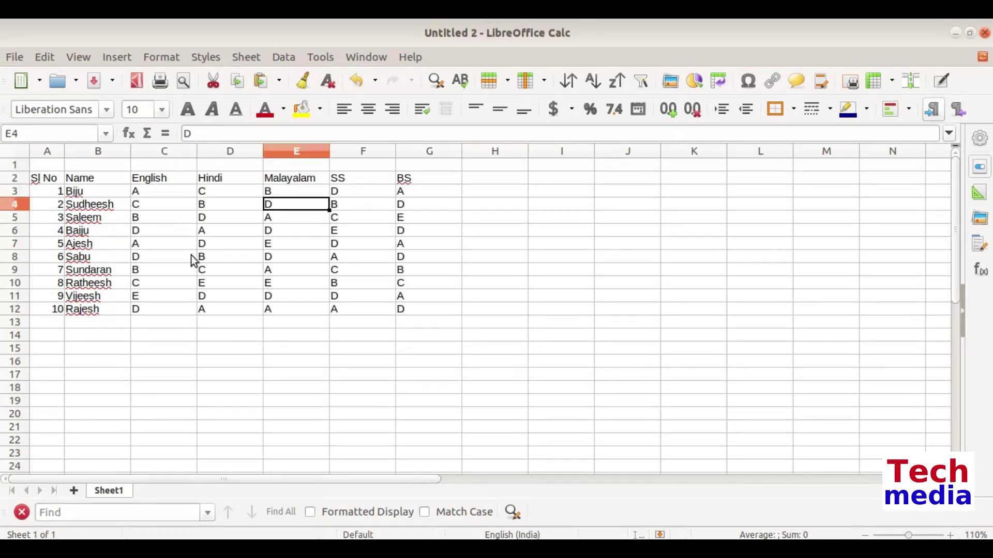
- Narrow the subject columns C to G together to about half their width and centre their contents horizontally
click(150, 151)
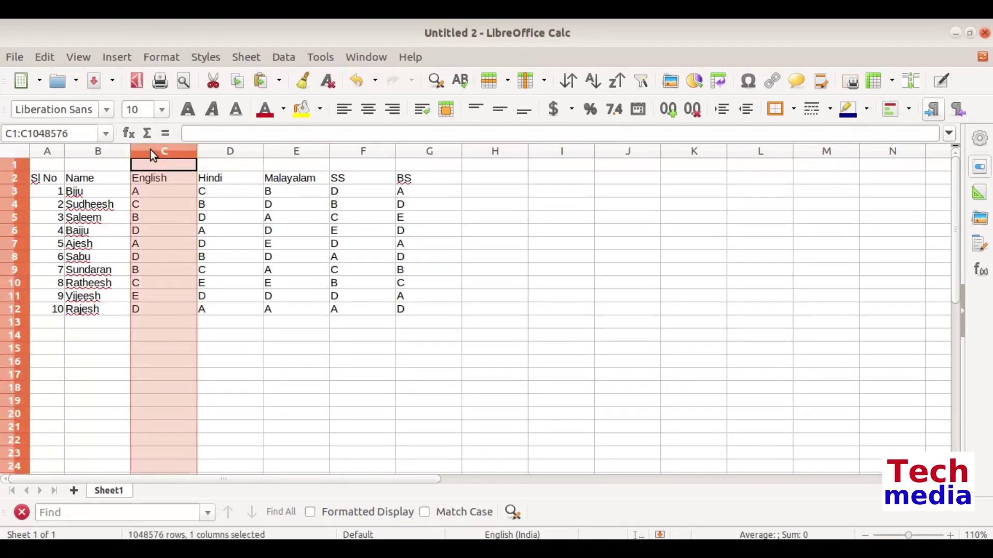
drag(153, 155, 414, 149)
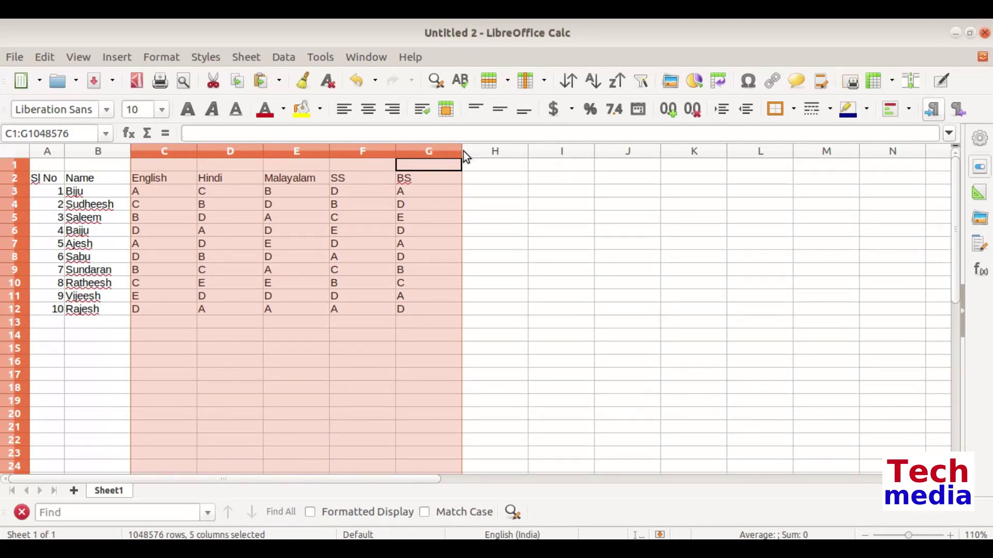
drag(462, 150, 429, 158)
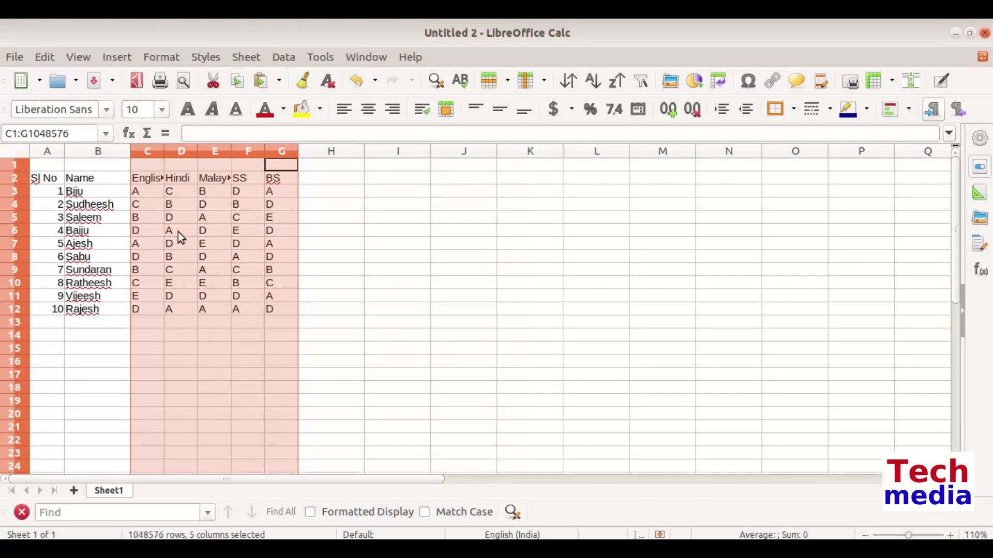
click(369, 110)
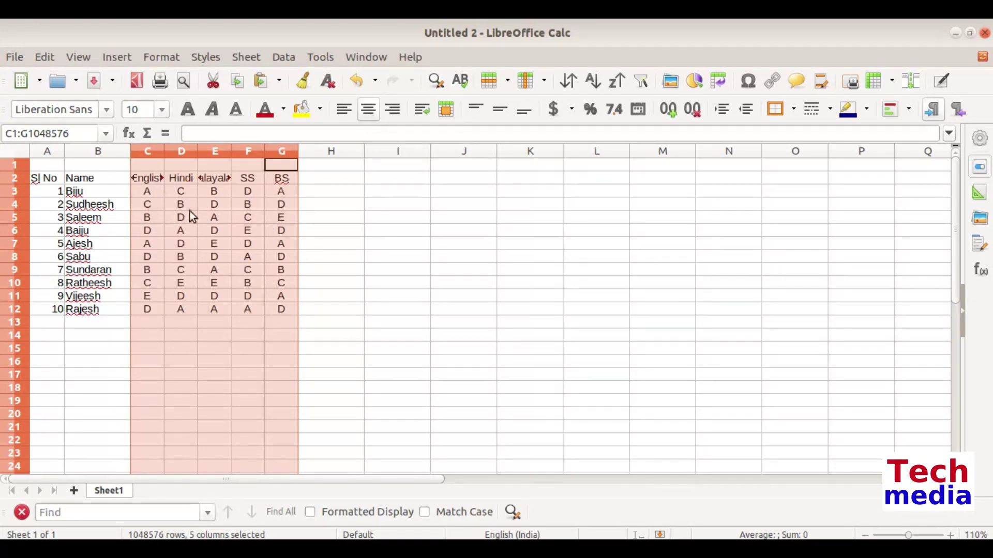
click(182, 228)
- Enter the numbers 1, 2, 3, 4 and 5 as column headings in H2:L2
double_click(320, 181)
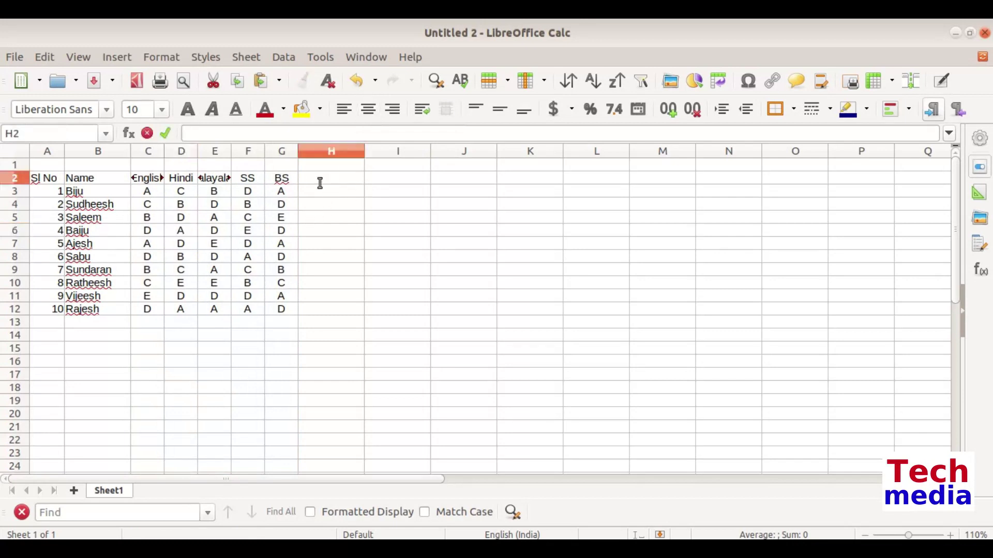
text(1)
key(Tab)
text(2)
key(Tab)
text(3)
key(Tab)
text(4)
key(Tab)
text(5)
key(Return)
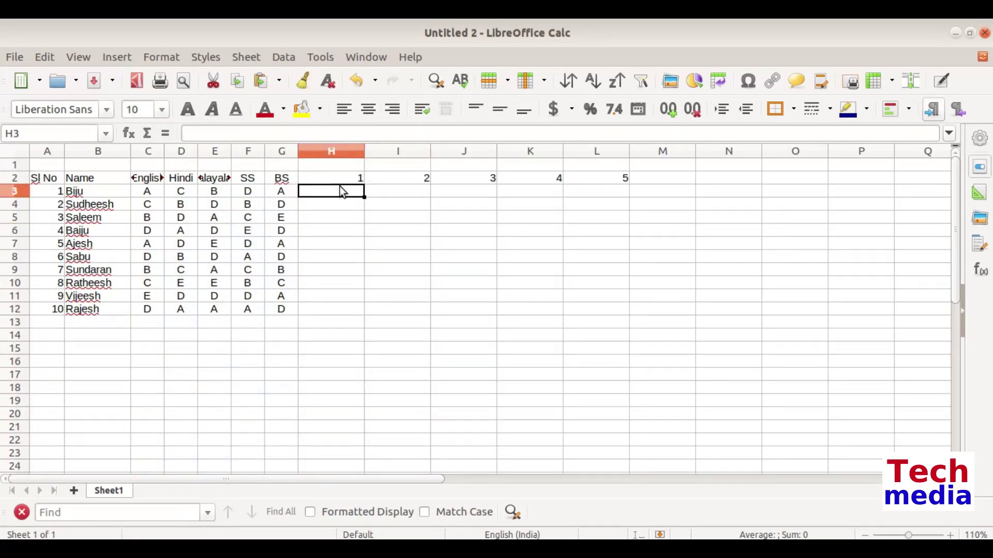
- Build a grade conversion table in H14:I18 that assigns A 5, B 4, C 3, D 2 and E 1
click(141, 194)
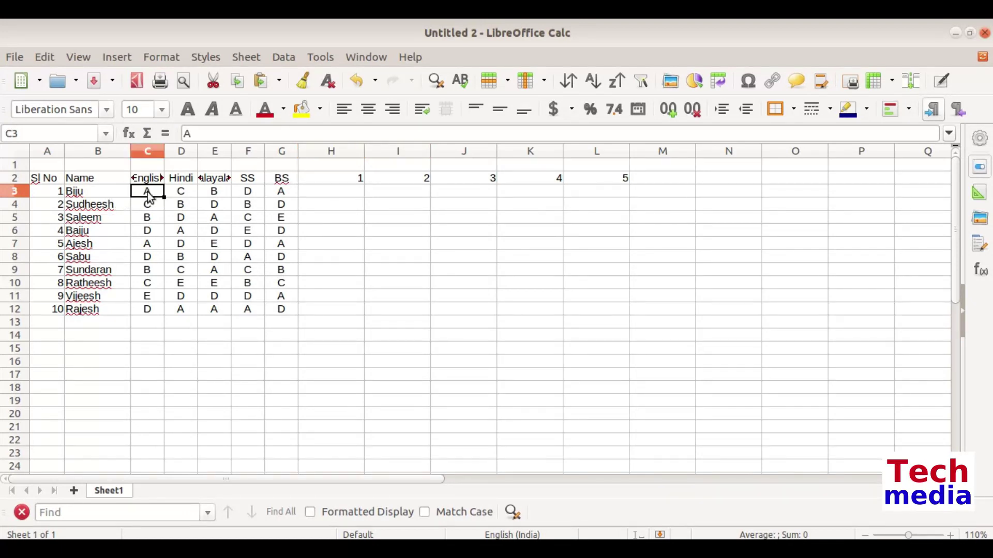
click(325, 192)
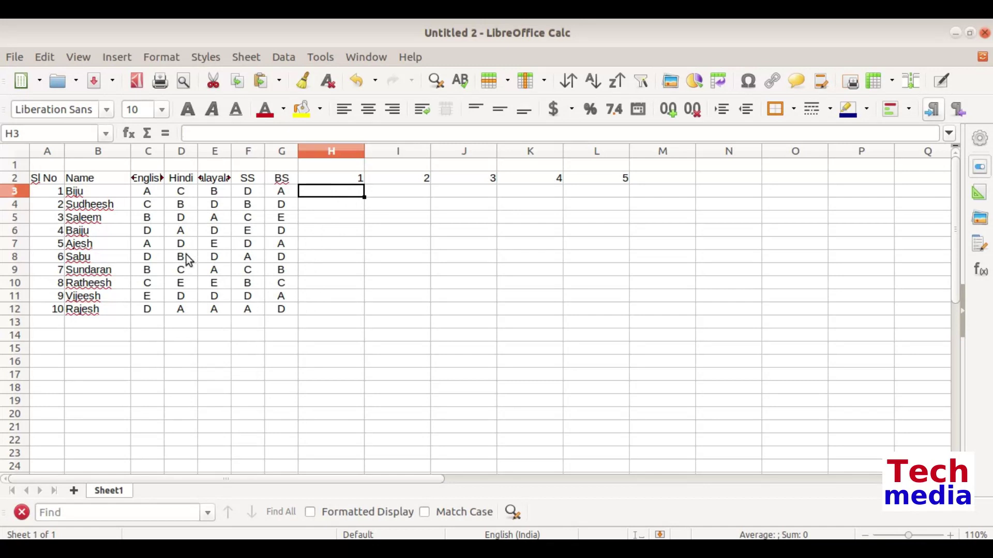
click(331, 336)
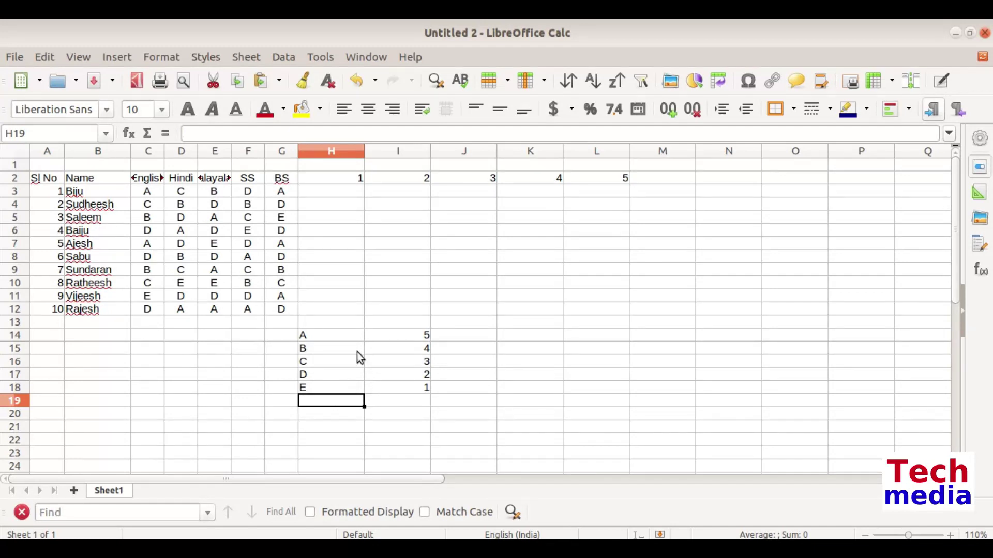
- Define the grade conversion table H14:I18 as a database range named A
click(340, 333)
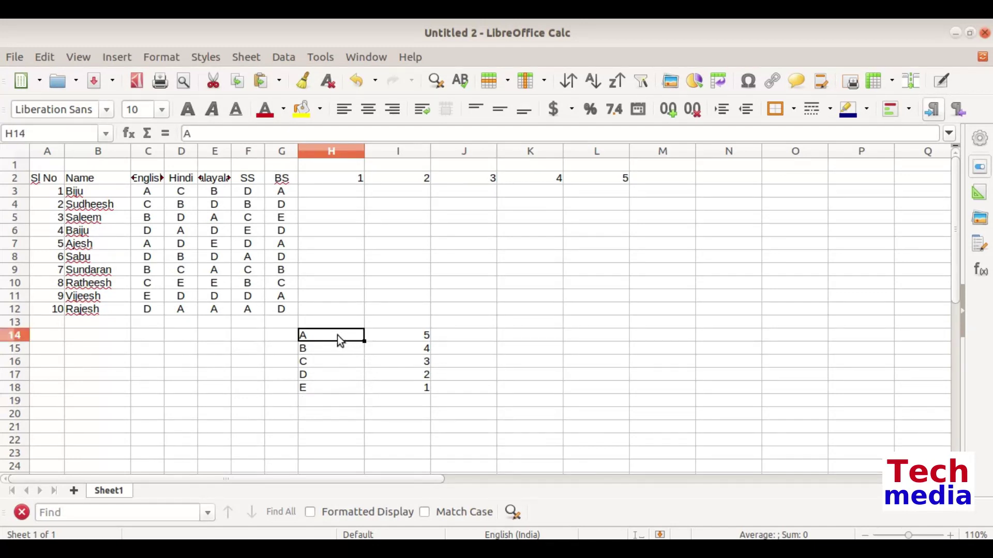
key(ctrl+KP_Multiply)
click(350, 336)
drag(354, 333, 394, 387)
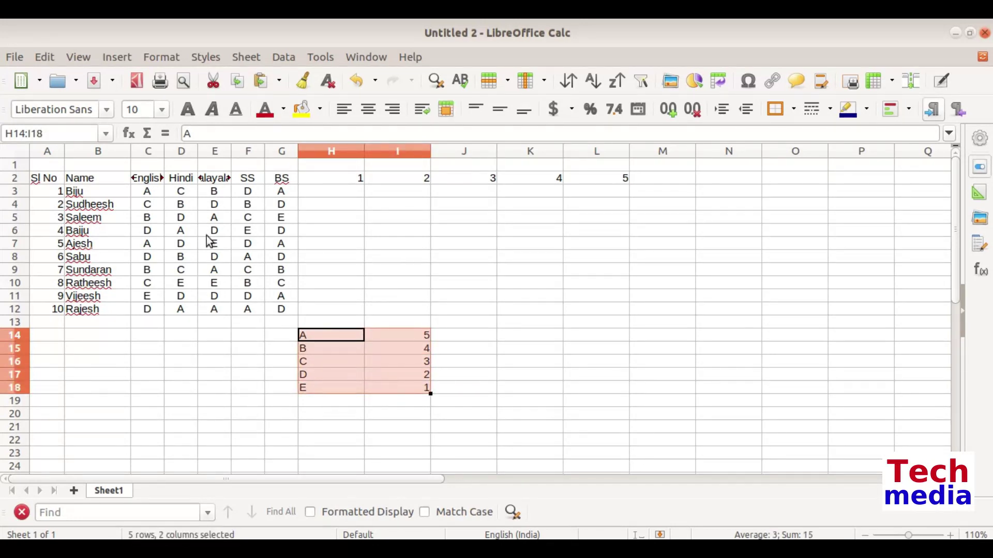
click(286, 57)
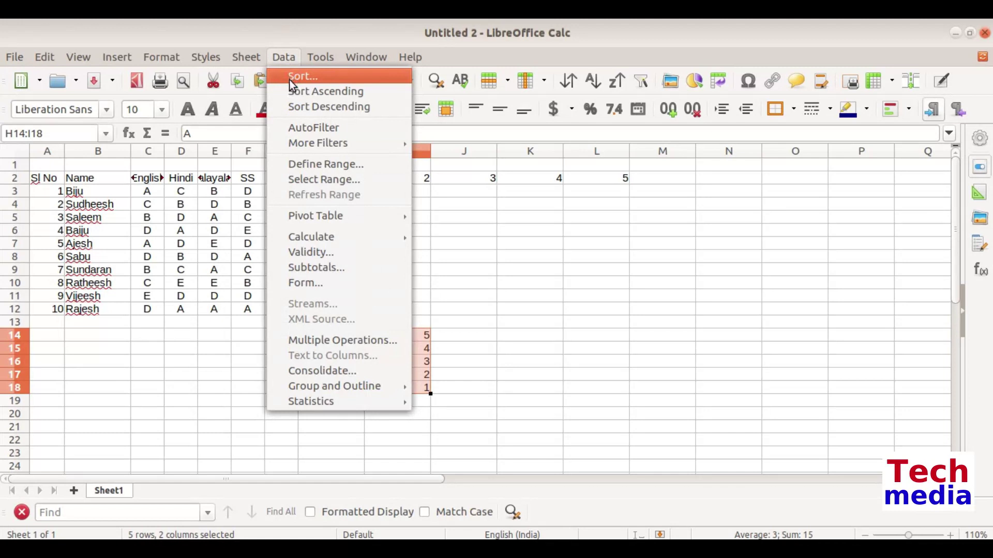
click(304, 164)
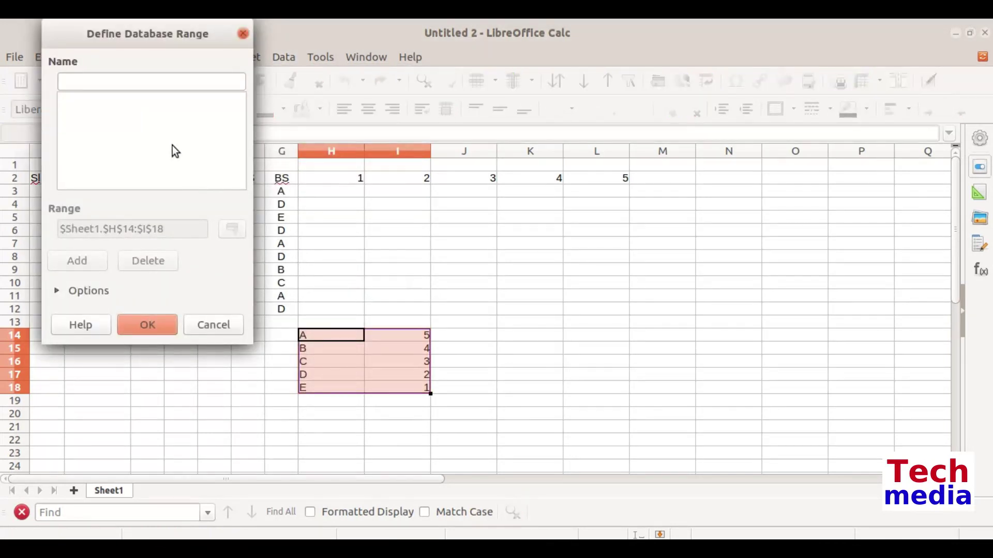
text(A)
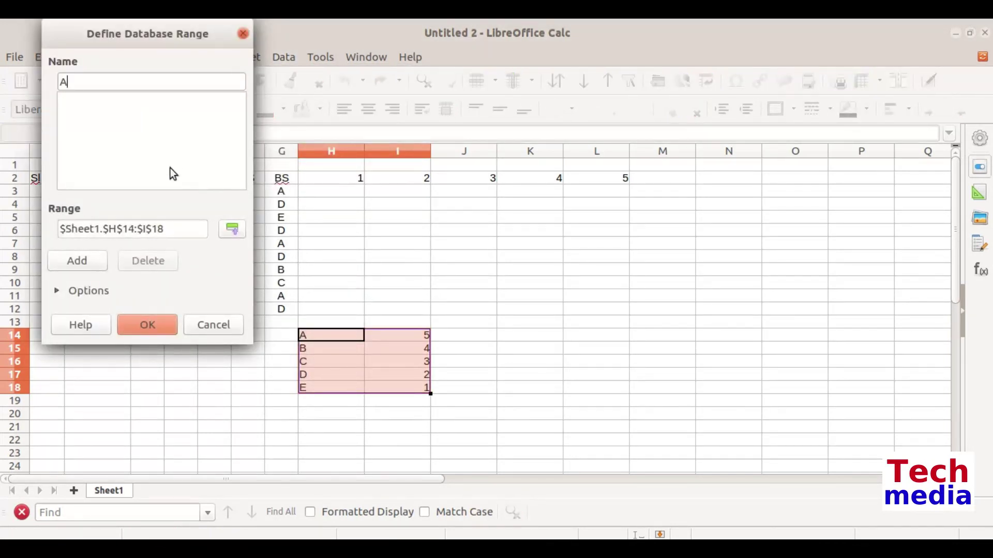
click(136, 334)
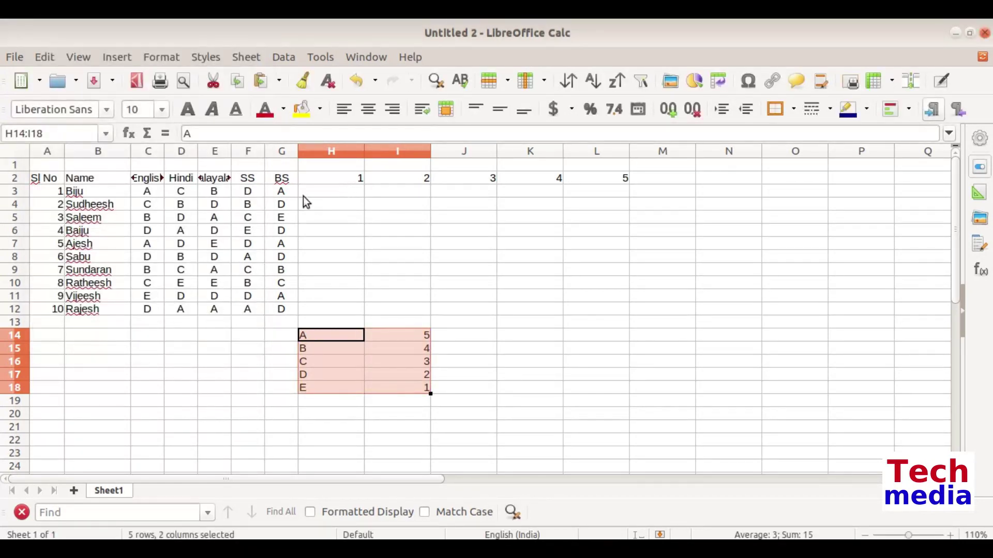
- Enter the formula =VLOOKUP(C3,A,2) in H3 to convert the first student's English grade to points
click(316, 189)
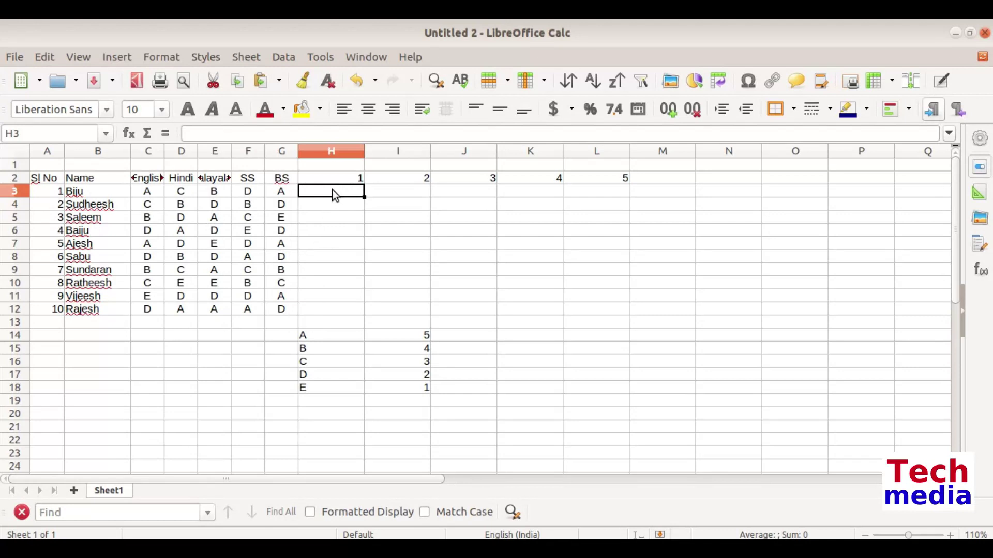
text(=V)
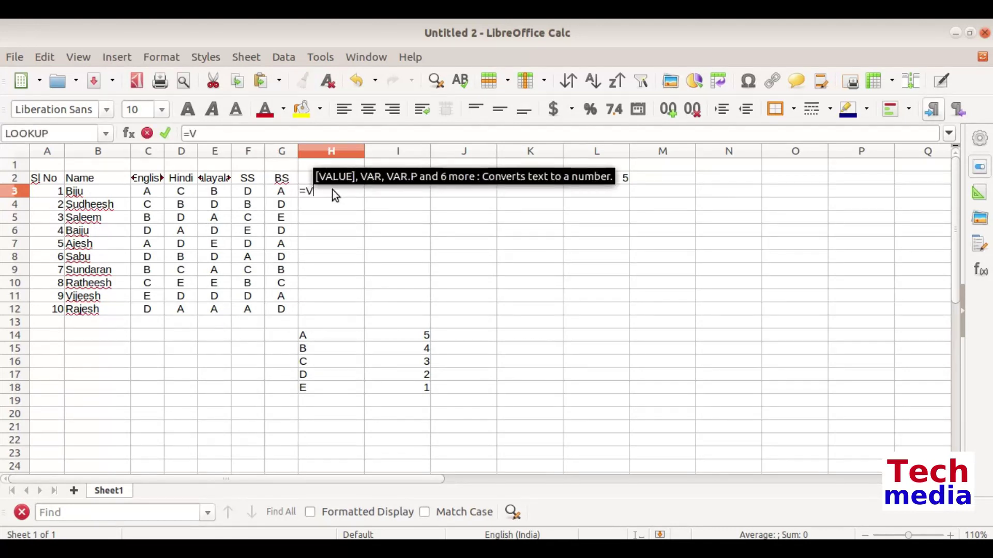
text(LOOK)
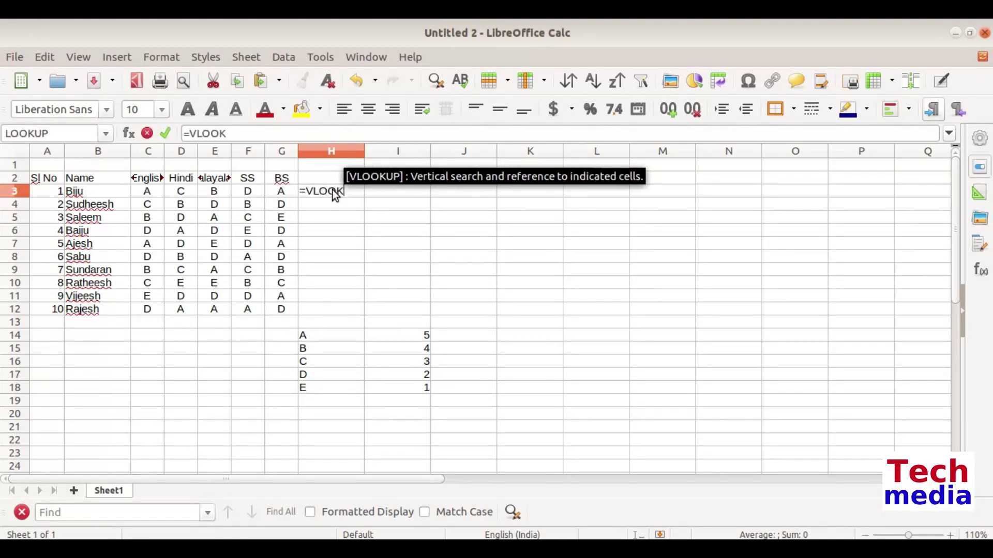
text(UP()
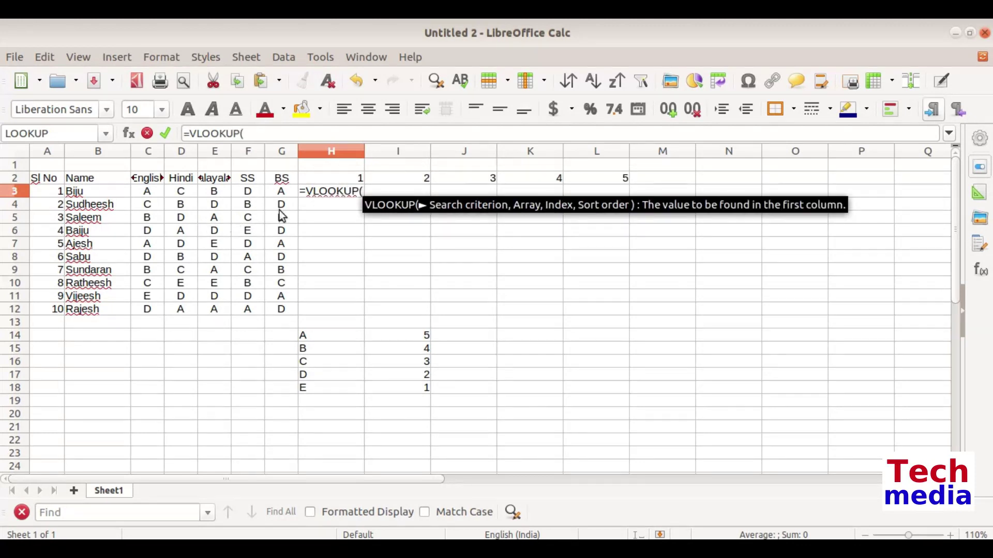
click(158, 189)
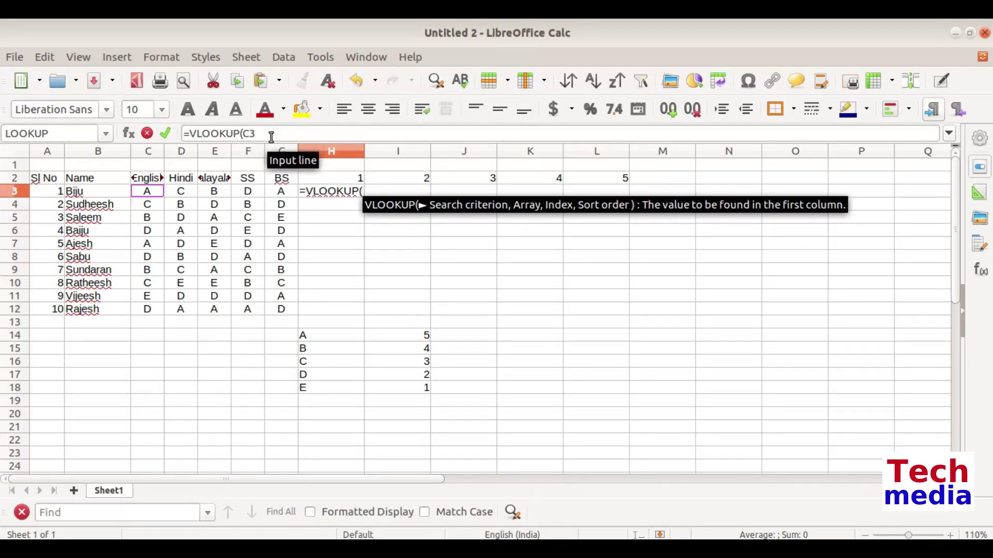
text(,)
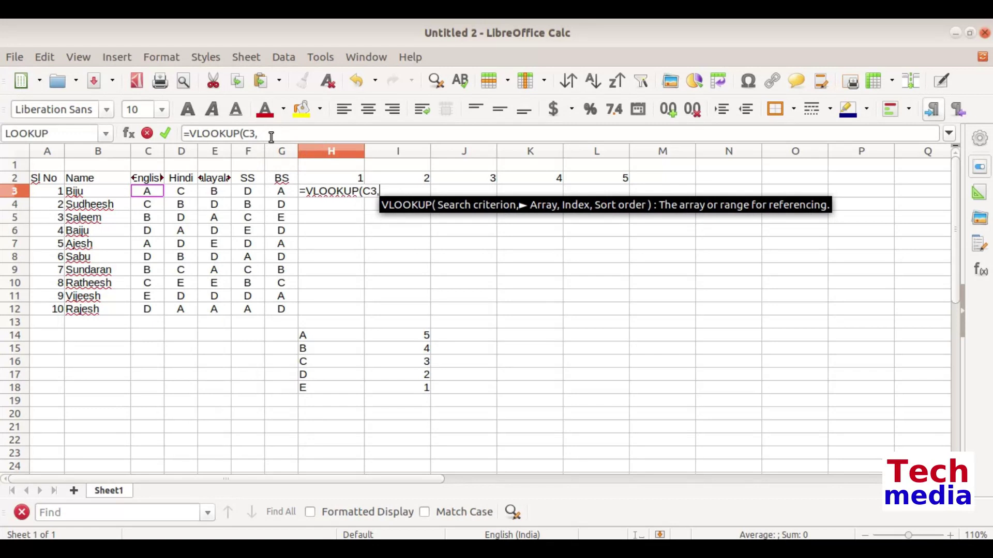
text(A)
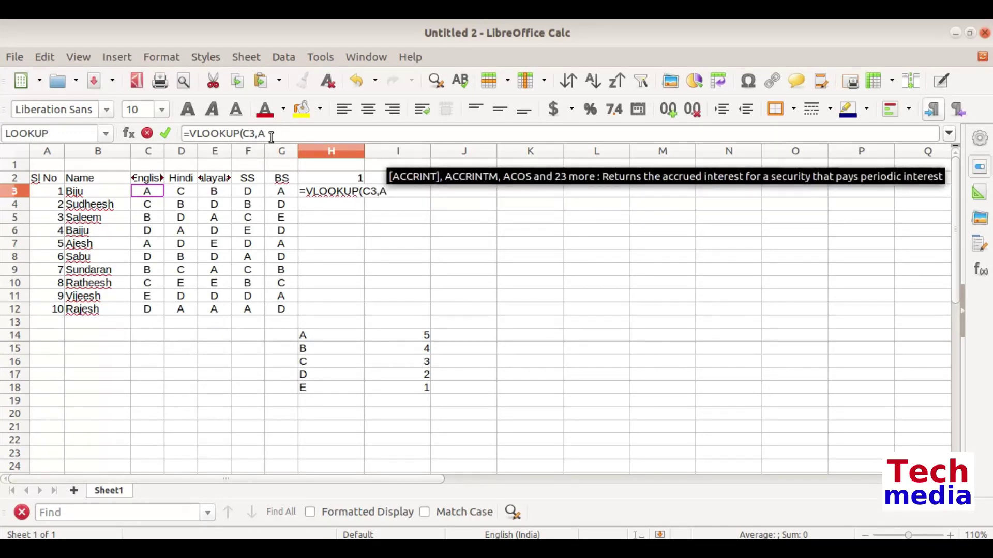
text(,2))
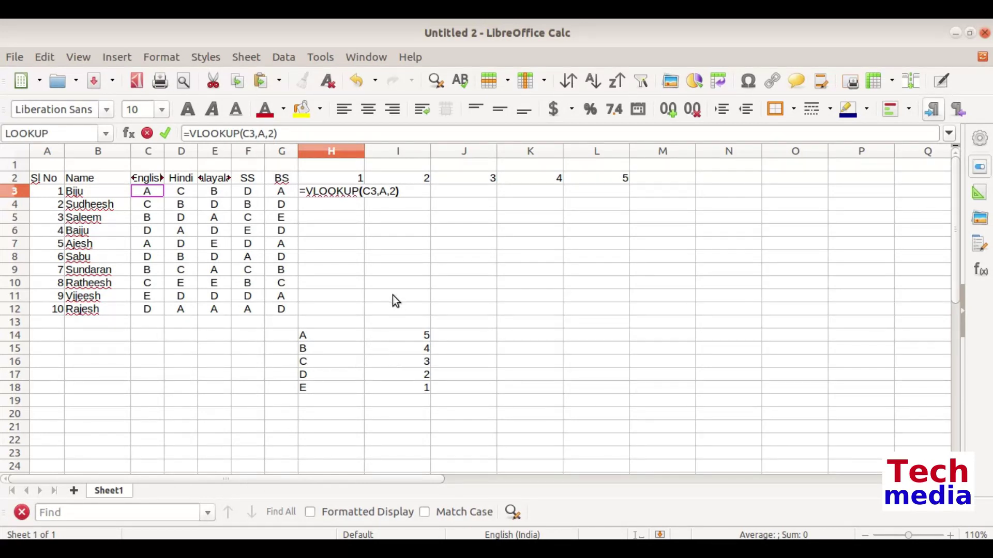
key(Return)
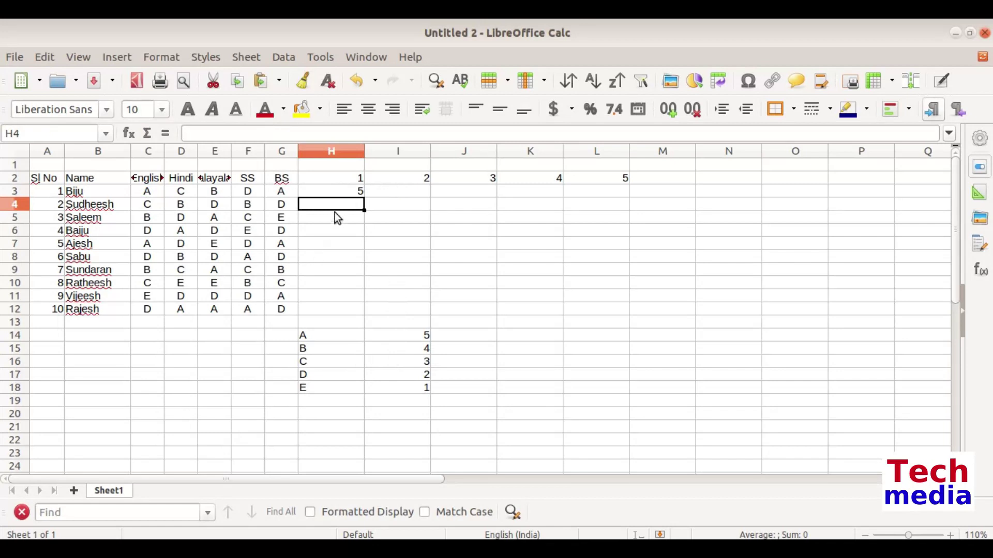
- Fill the VLOOKUP formula from H3 through the whole range H3:L12 for all students and subjects
click(339, 197)
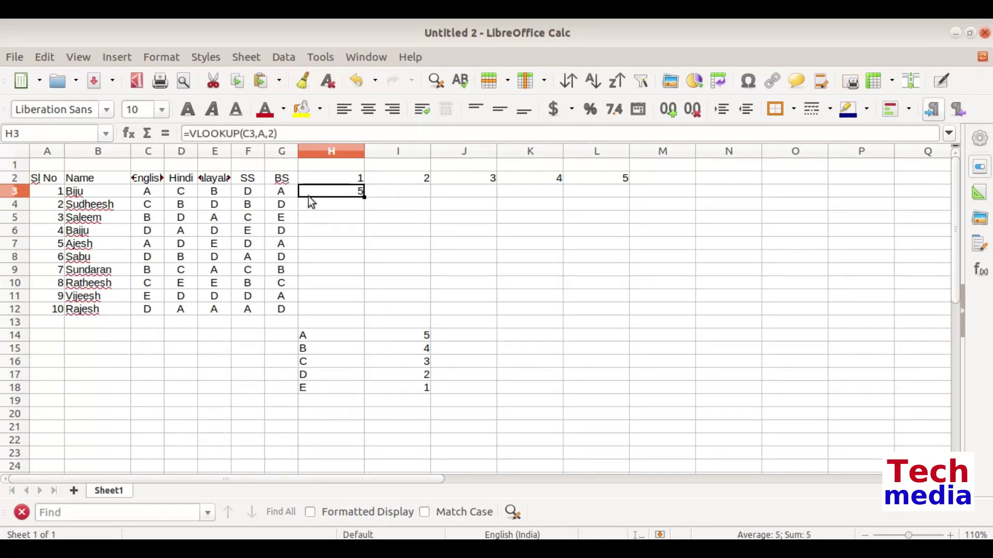
drag(364, 197, 351, 315)
click(349, 205)
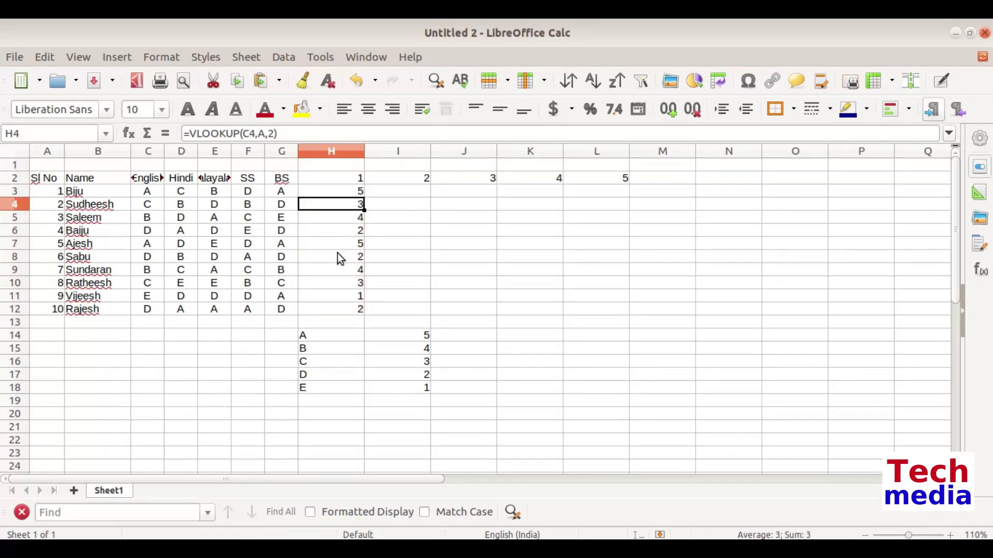
click(331, 187)
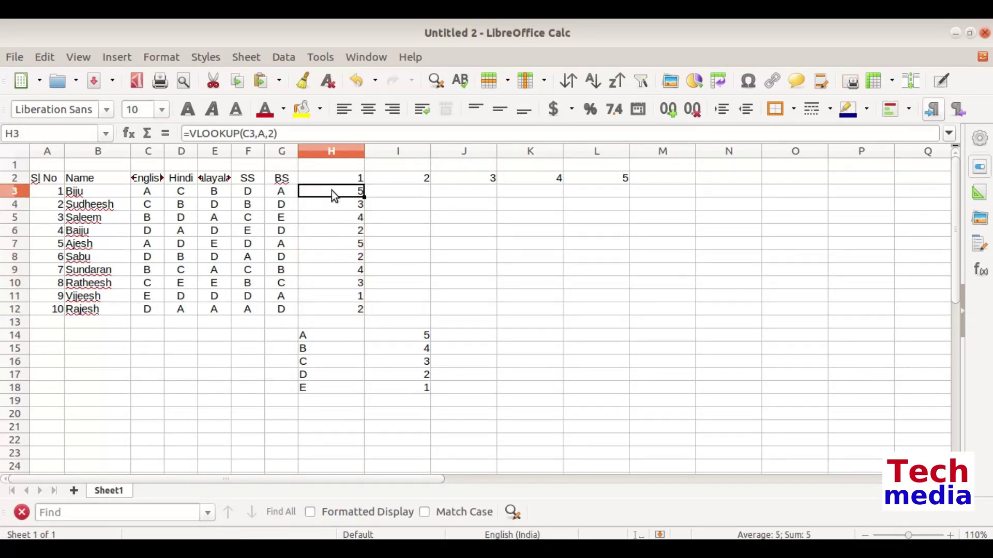
drag(364, 197, 623, 192)
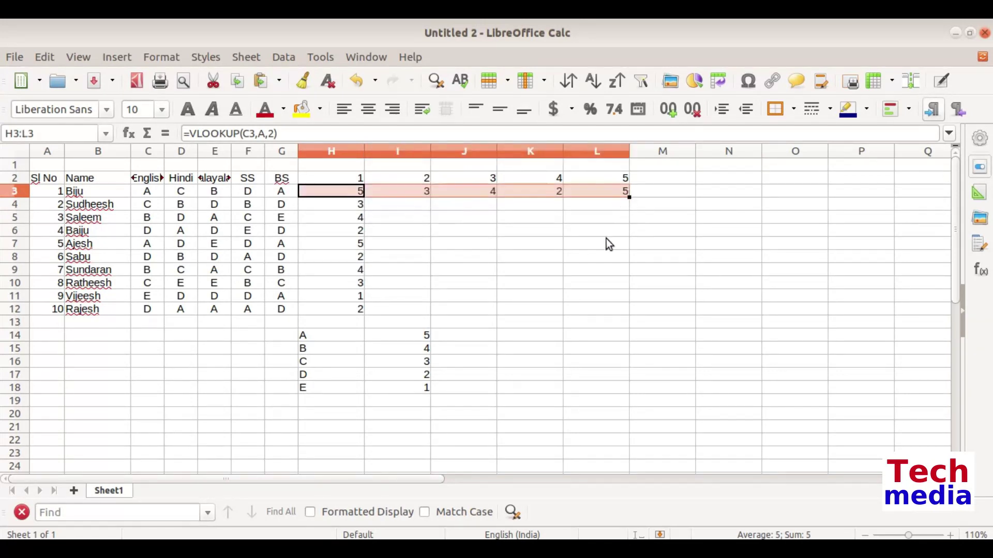
double_click(628, 198)
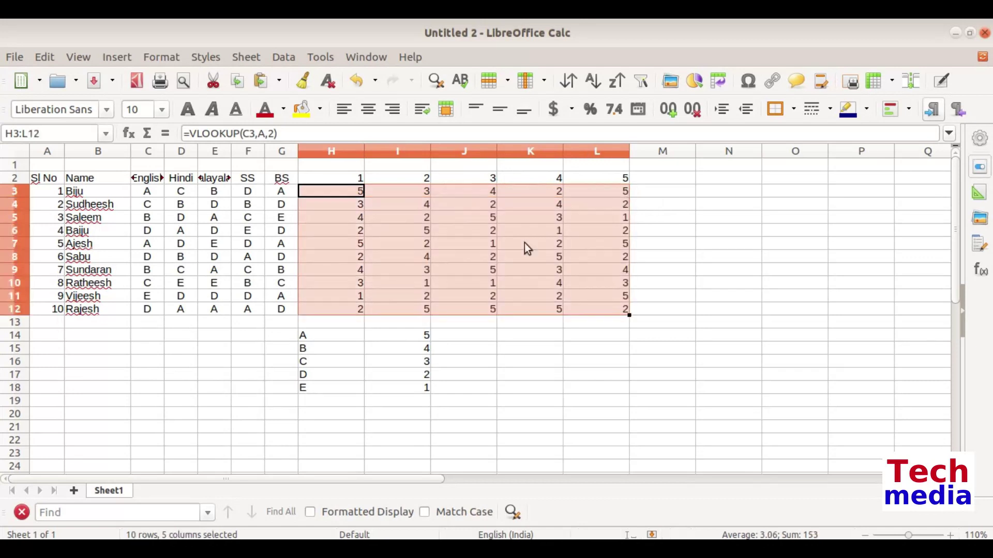
- Narrow columns H to L together to about half their width and make heading row 2 bold
drag(331, 151, 569, 135)
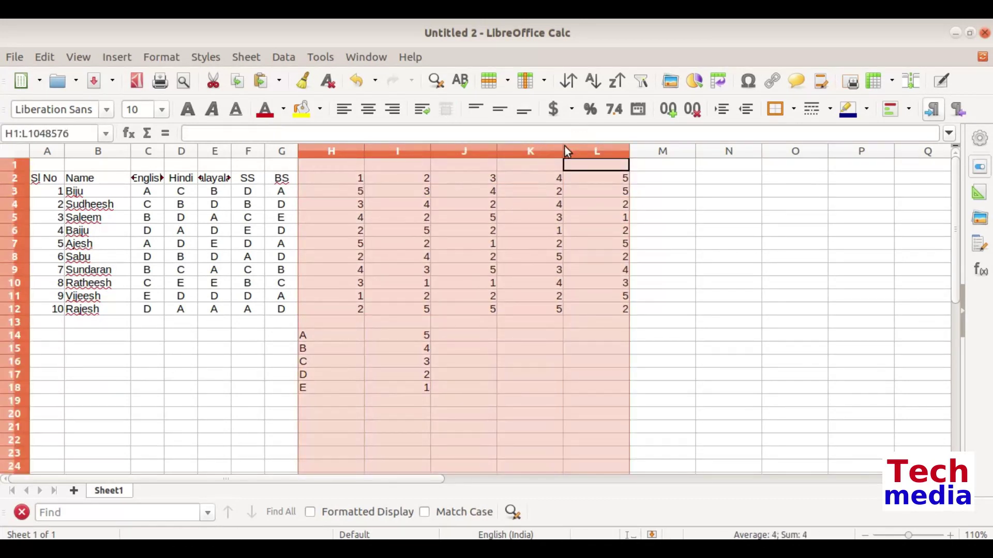
drag(628, 151, 596, 151)
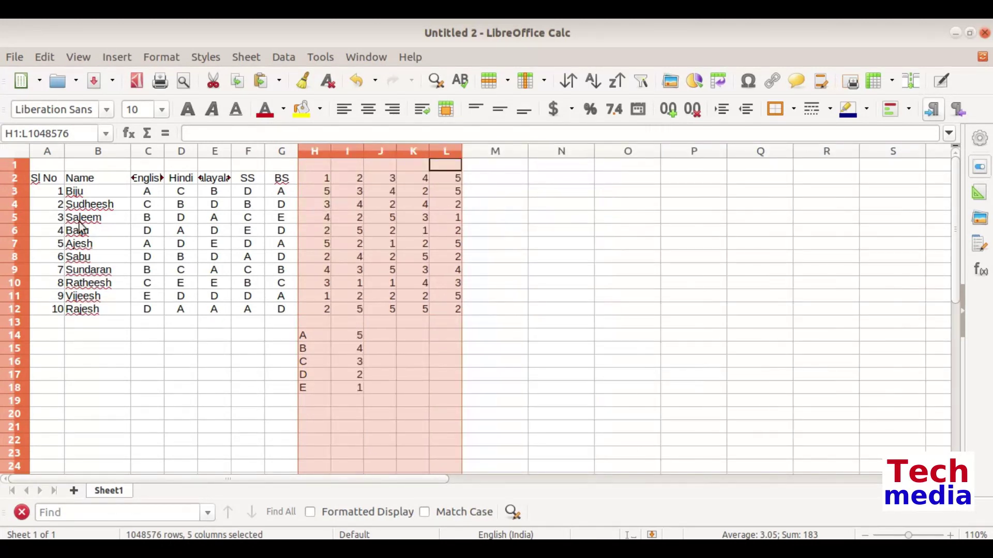
click(15, 178)
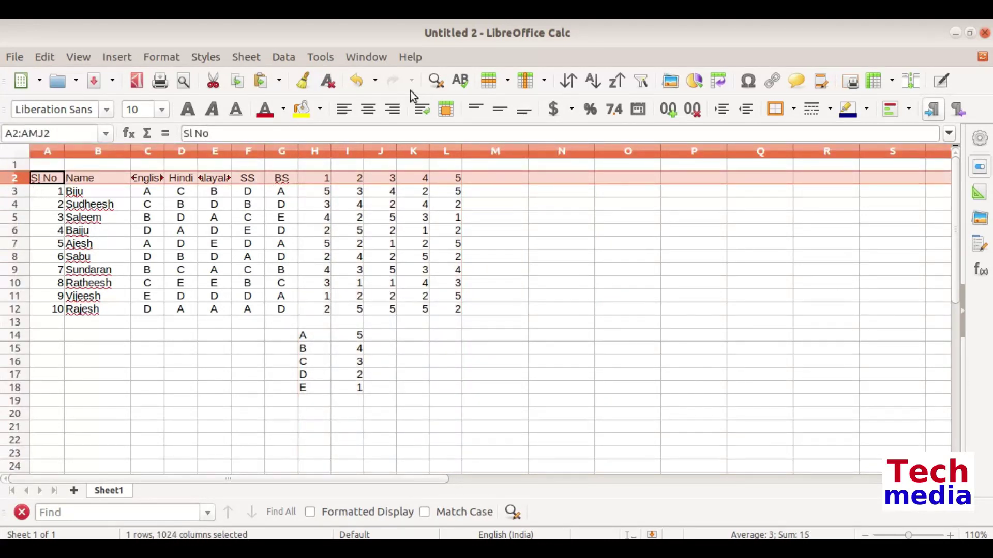
click(189, 119)
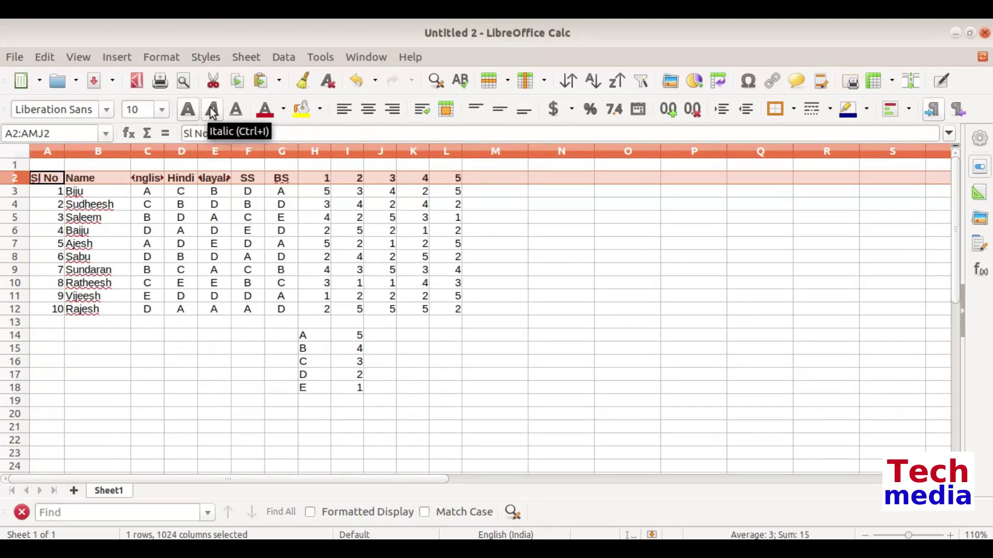
click(389, 218)
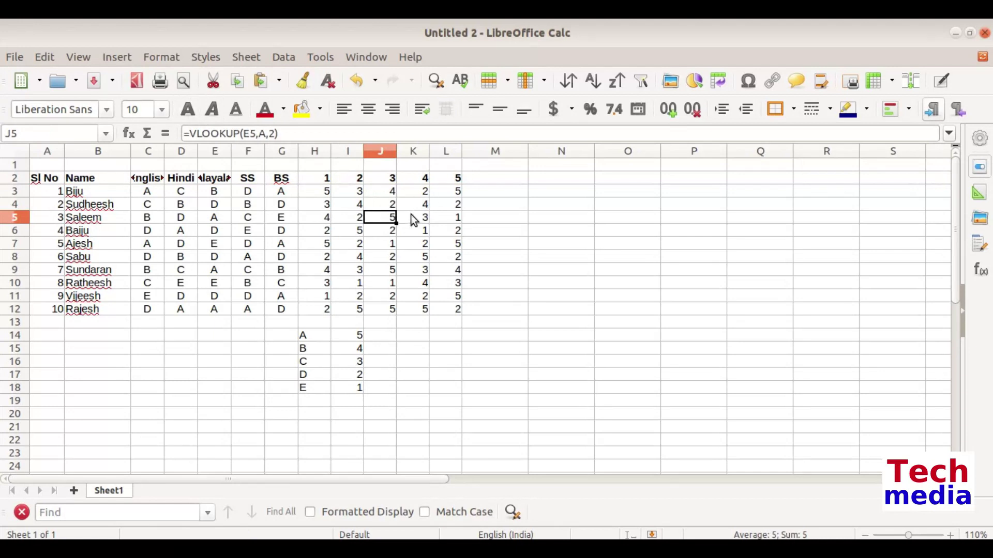
- Enter the column headings Total, Average, Percentage and Over All Grade in M2:P2
click(483, 177)
text(Total)
key(Tab)
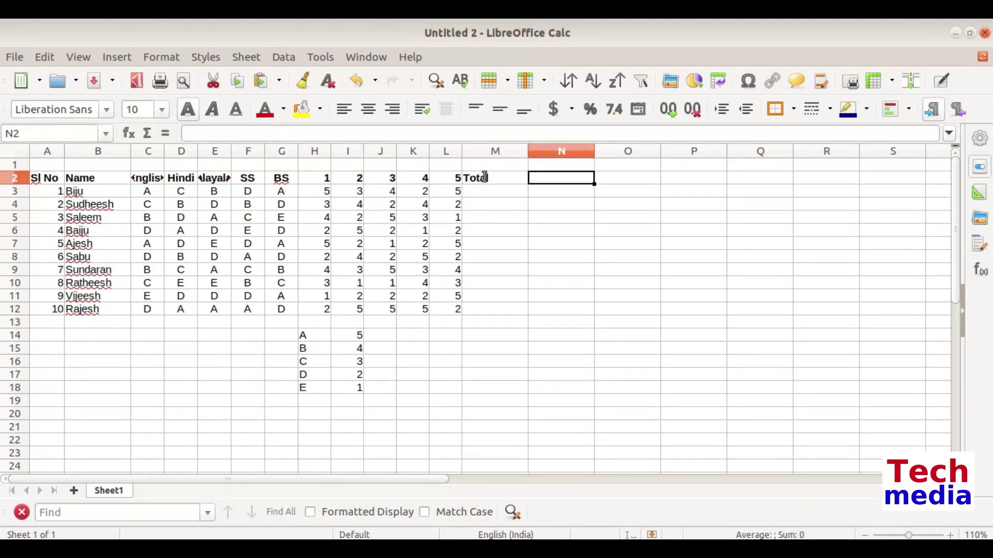
text(Average)
key(Tab)
text(Percentage)
key(Tab)
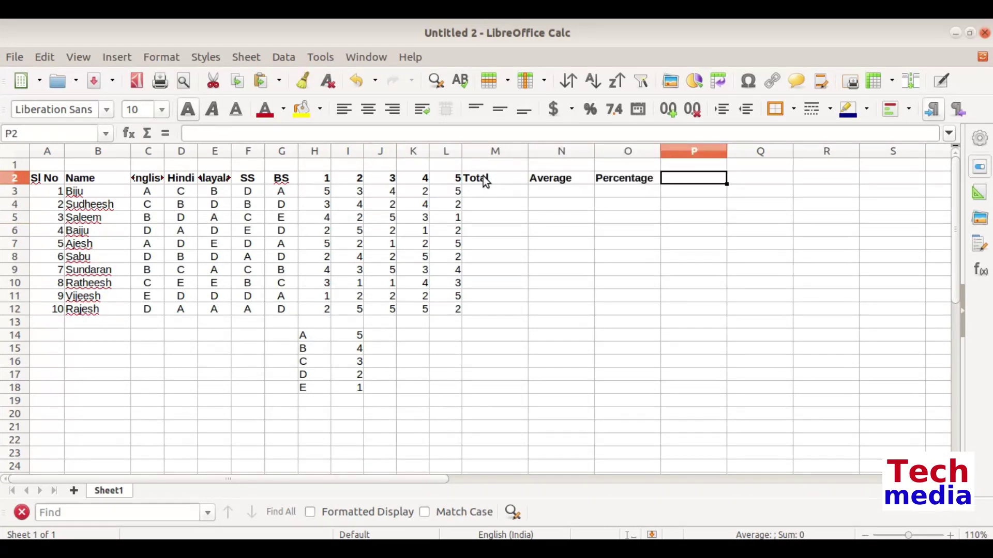
text(Over All Grade)
key(Return)
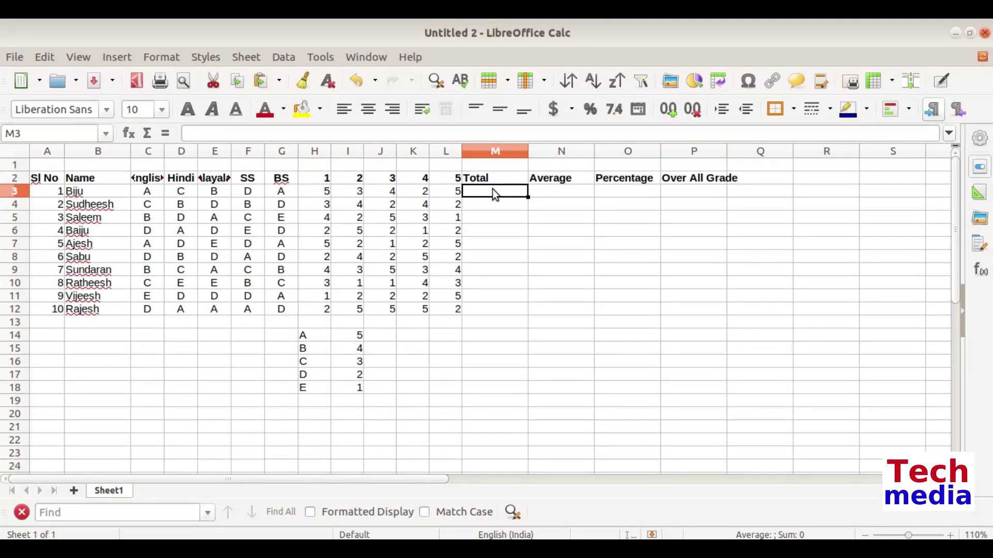
- Sum the first student's points H3:L3 into M3 with the automatic Sum function
text(=)
key(Escape)
drag(323, 190, 459, 192)
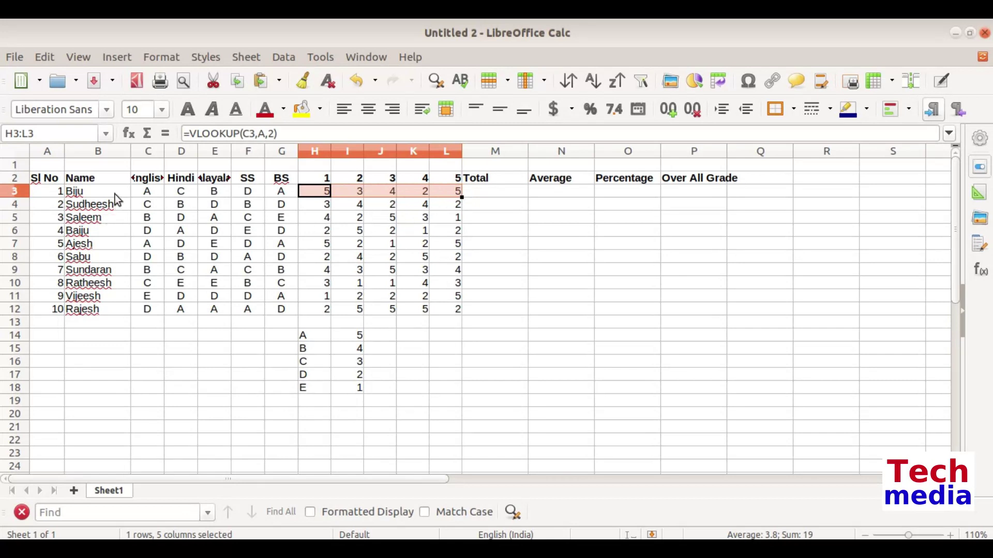
click(148, 135)
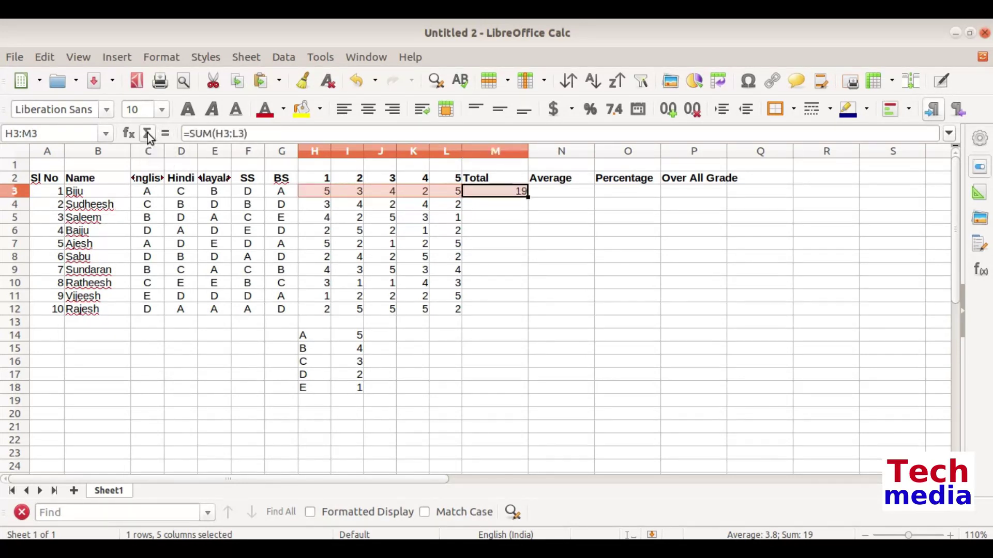
- Fill the total formula from M3 down to M12 and narrow column M to a bit over half its width
click(519, 205)
click(521, 192)
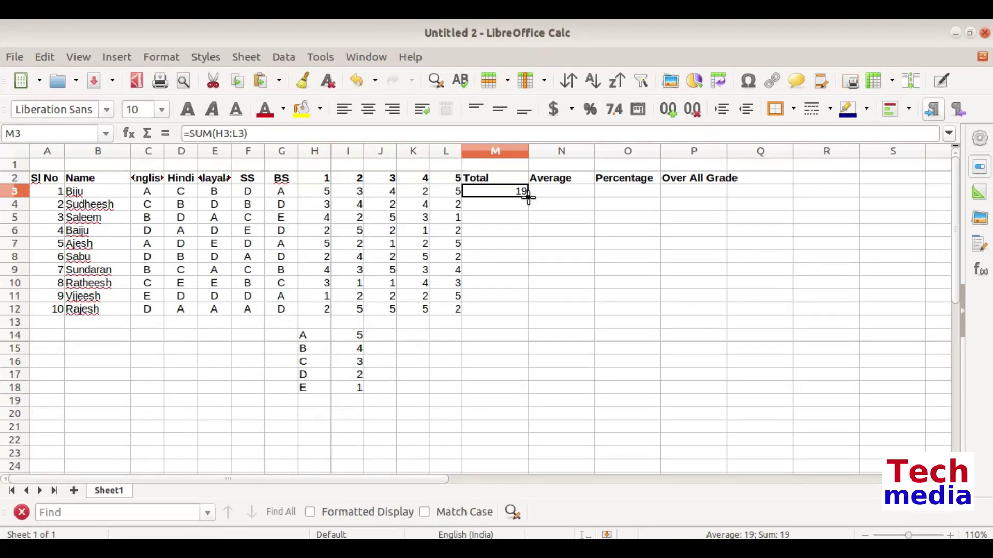
double_click(528, 197)
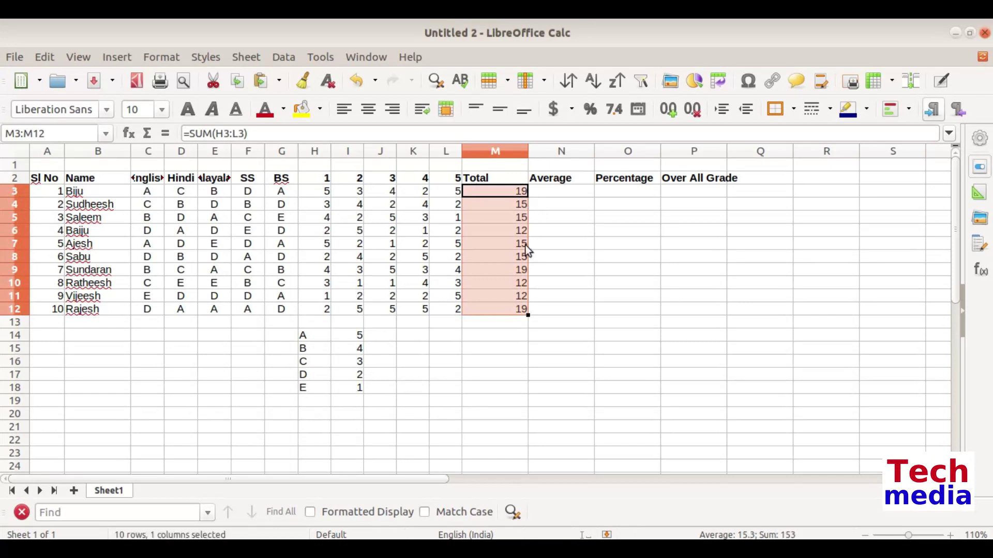
click(505, 296)
drag(527, 147, 503, 148)
- Re-enter the total in M3 manually as =SUM(H3:L3) and fill it down to M12
click(483, 191)
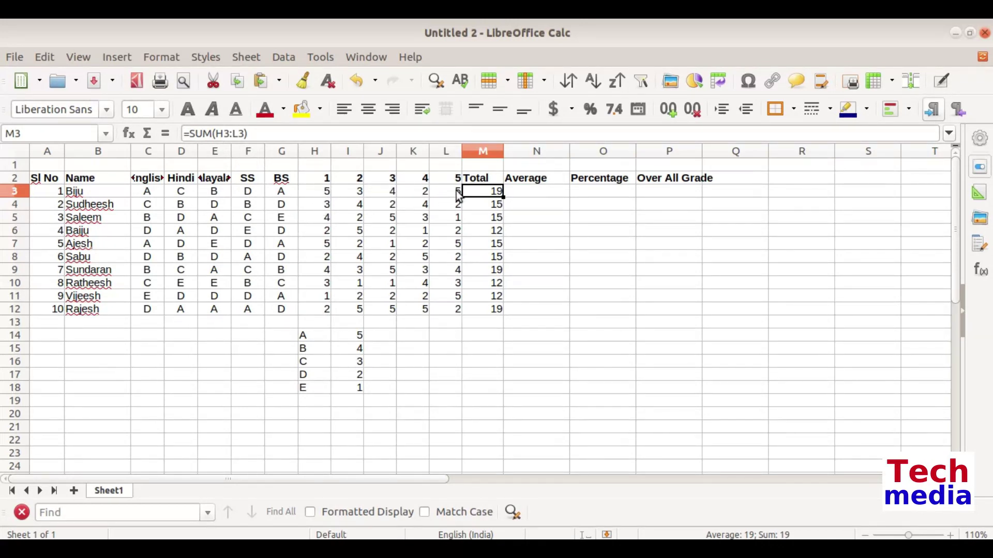
text(=SUM()
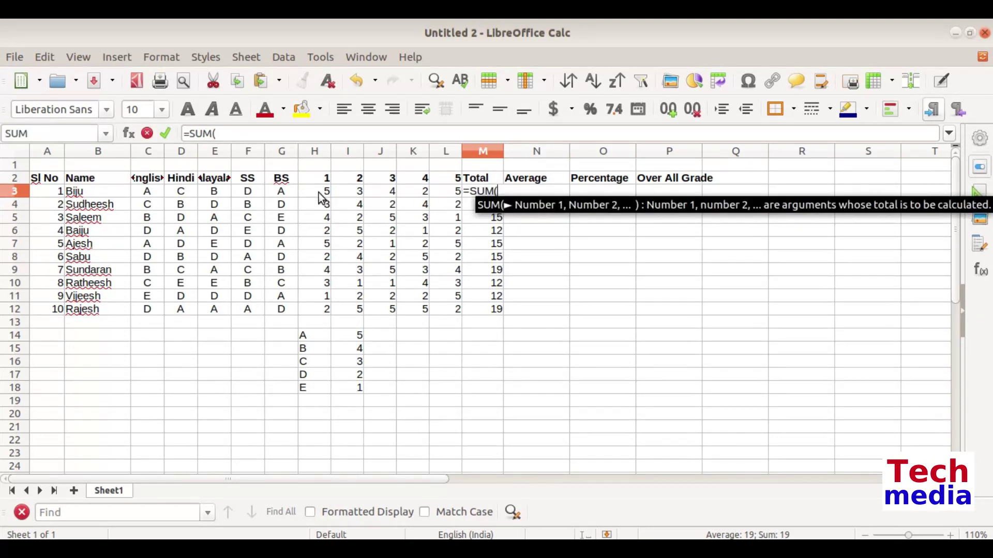
click(323, 195)
text(;)
key(BackSpace)
text(:)
click(447, 197)
text())
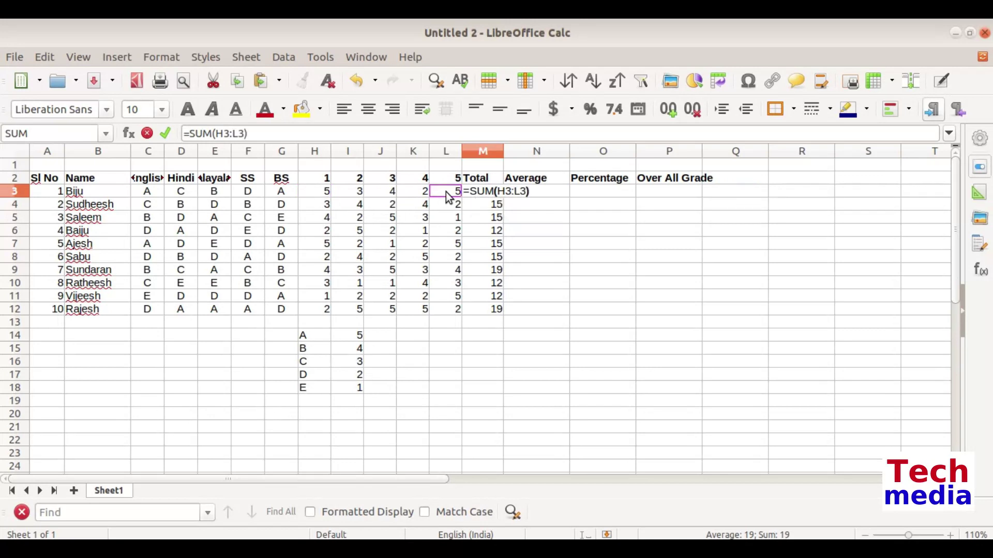
key(Return)
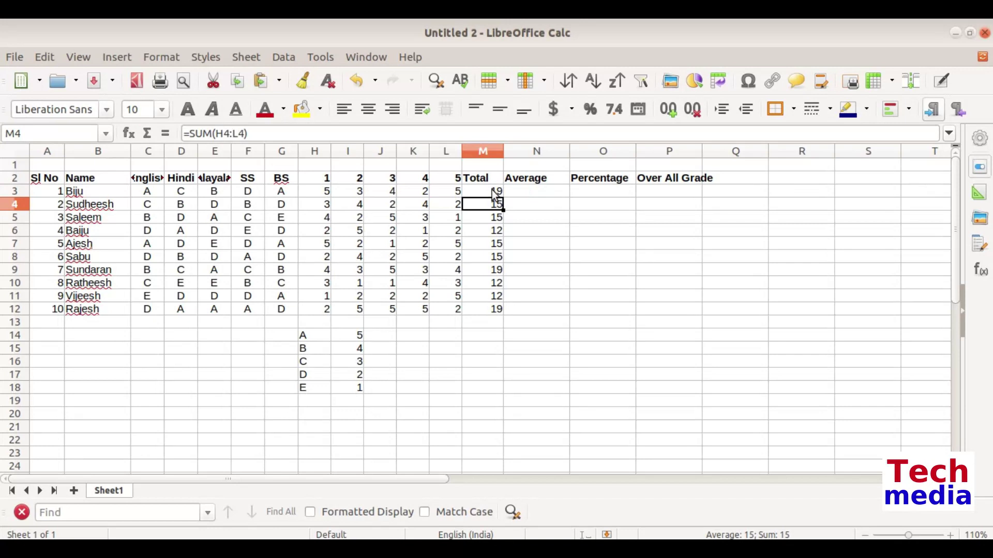
click(495, 196)
double_click(504, 197)
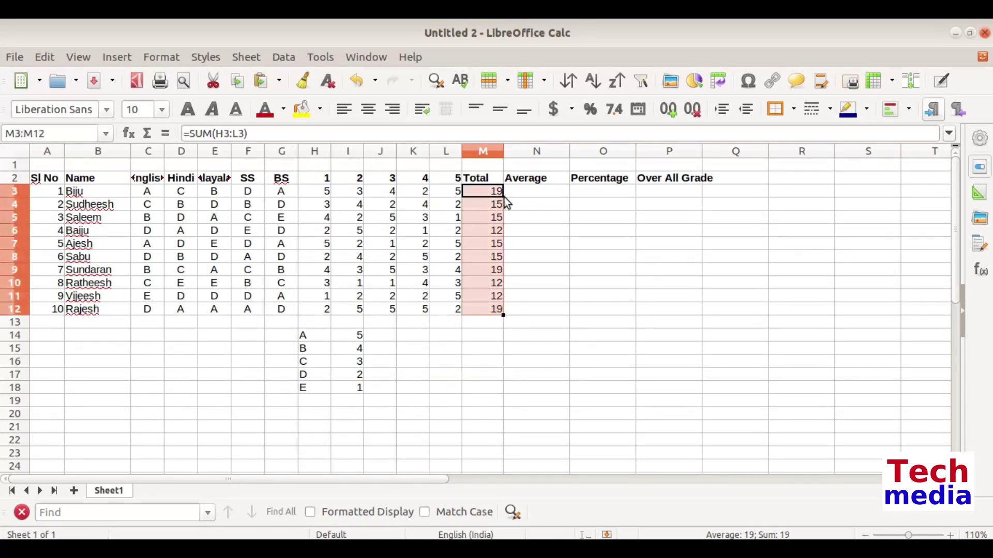
- Calculate the first student's average in N3 with the formula =M3/5
click(530, 194)
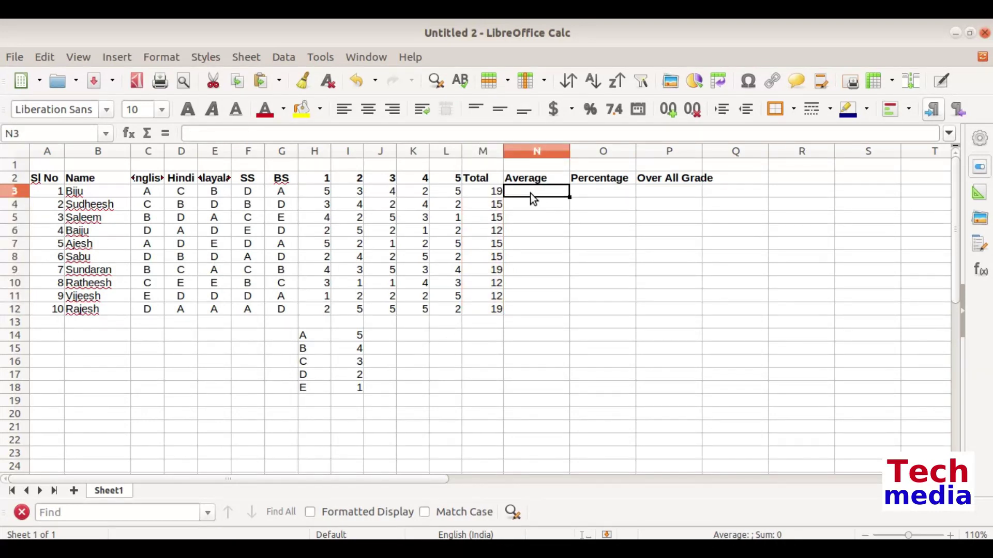
text(=)
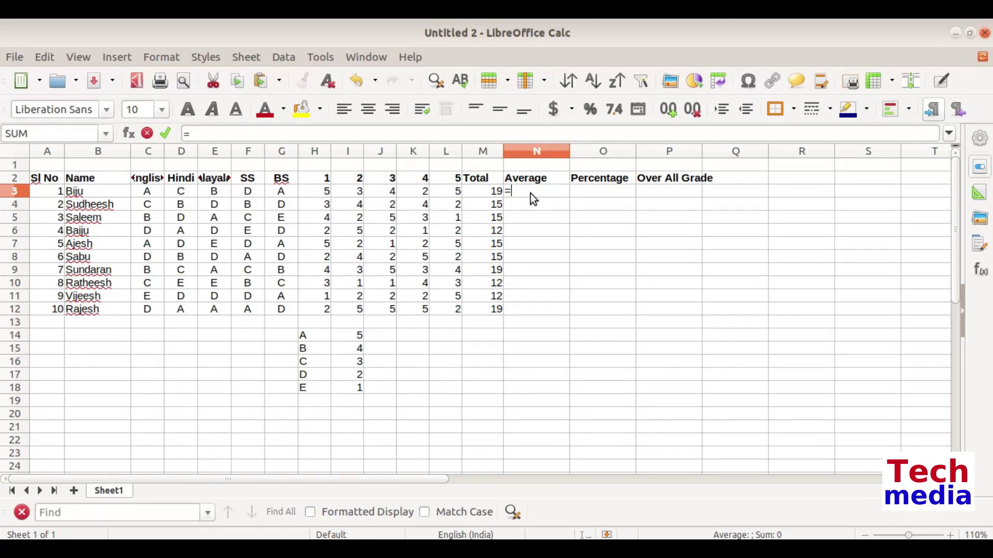
click(495, 197)
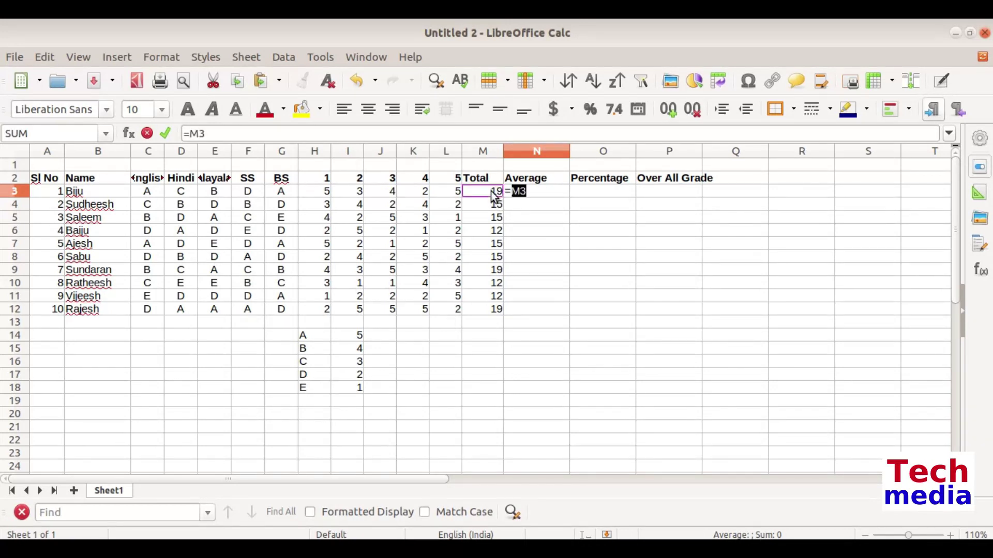
text(/5)
key(Return)
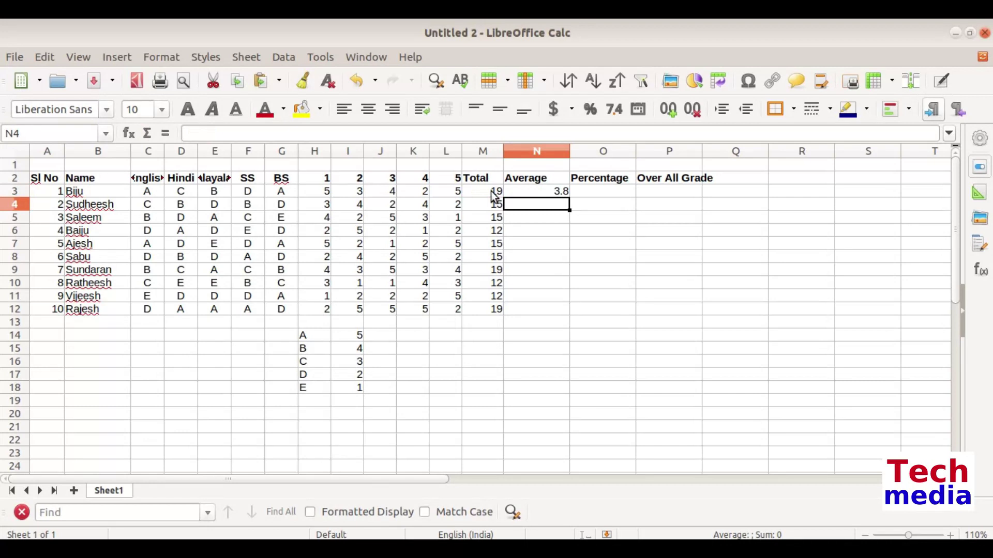
- Fill the average formula from N3 down to N12 and narrow column N to a bit over half its width
click(543, 194)
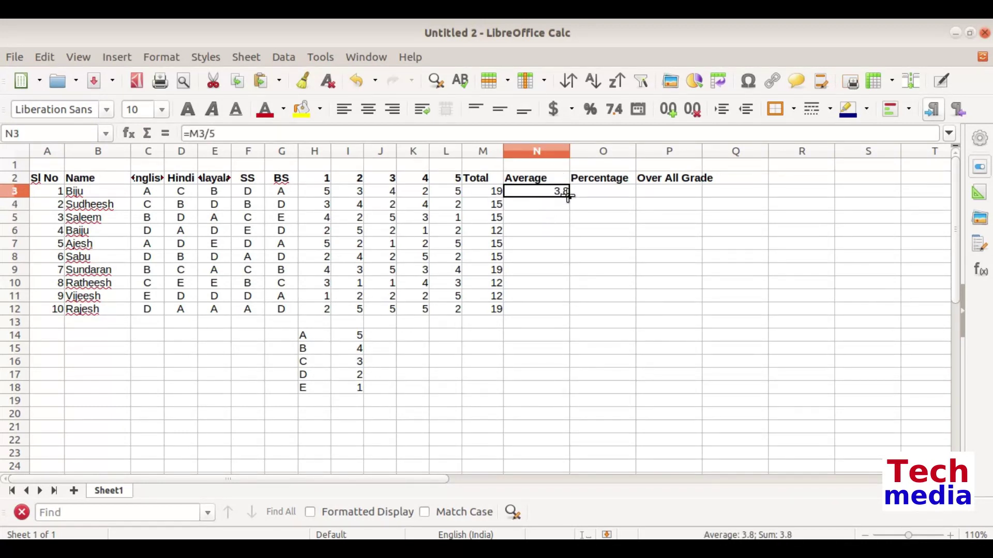
drag(569, 197, 570, 312)
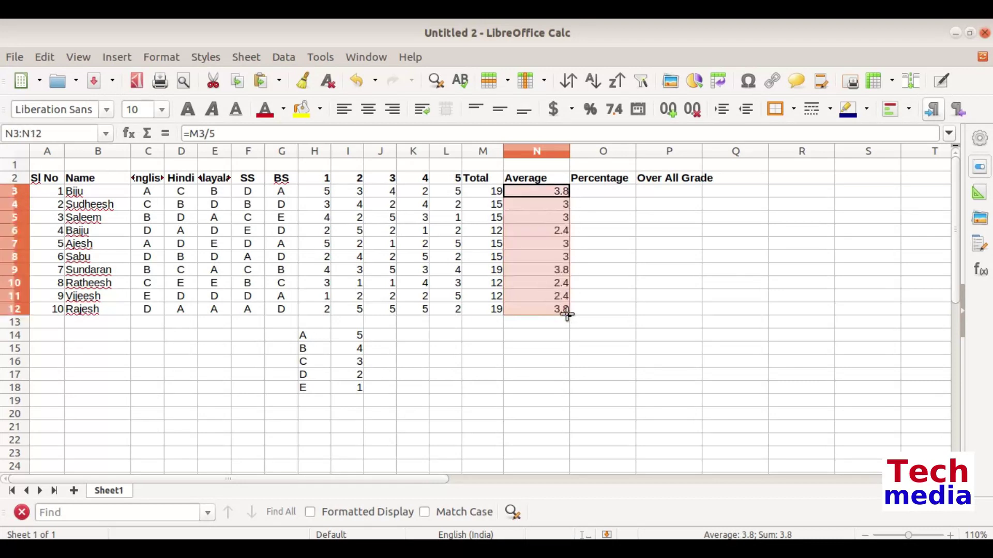
click(541, 244)
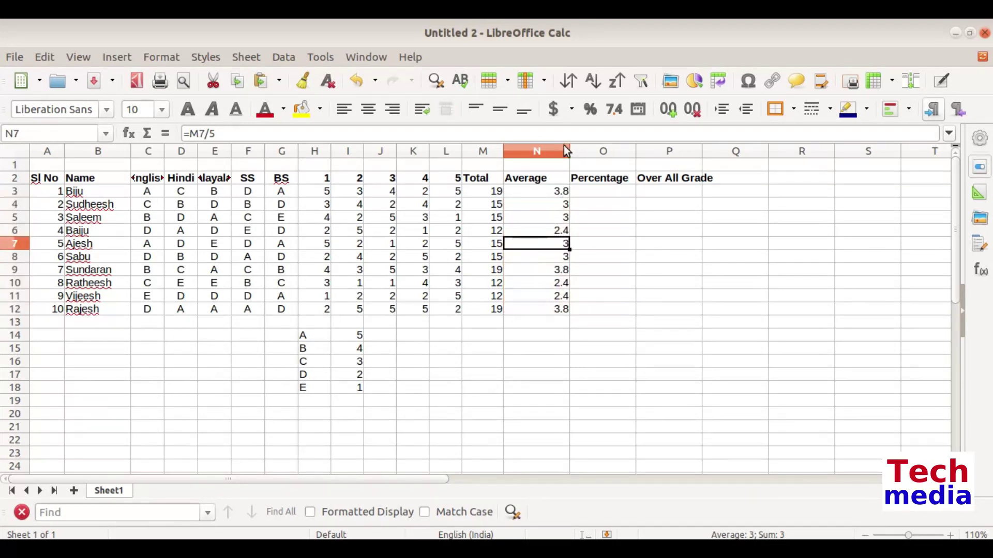
drag(569, 151, 544, 152)
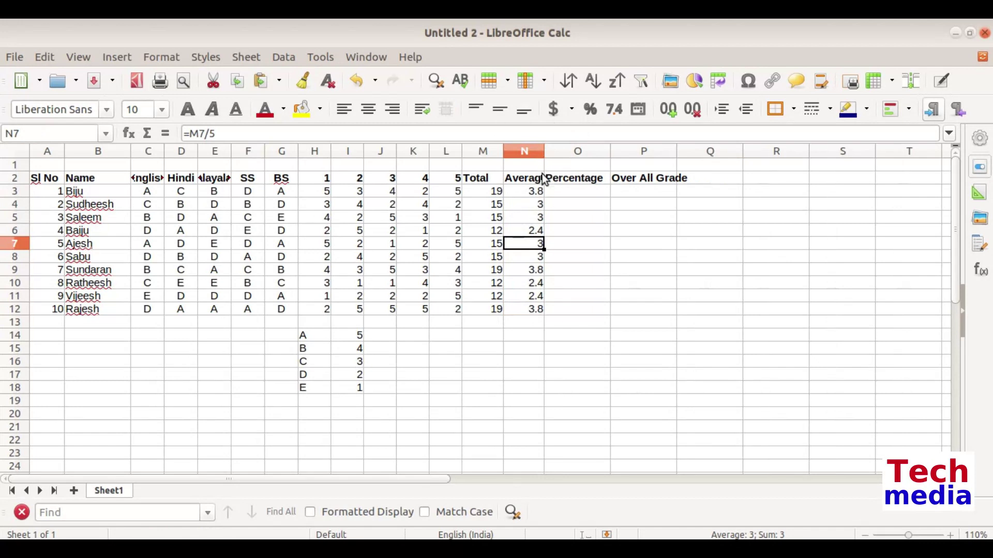
- Calculate the first student's percentage in O3 with the formula =M3*100/25
click(591, 190)
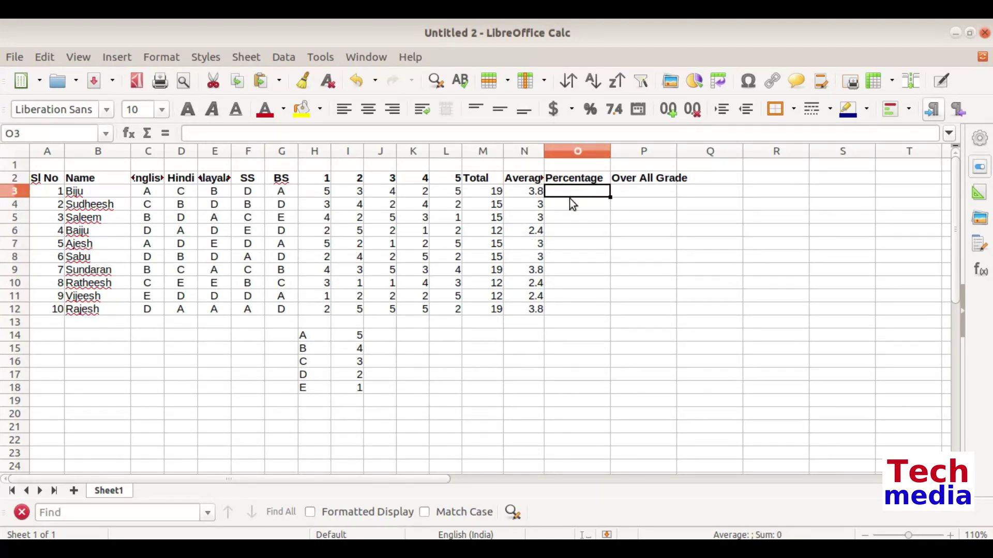
text(=)
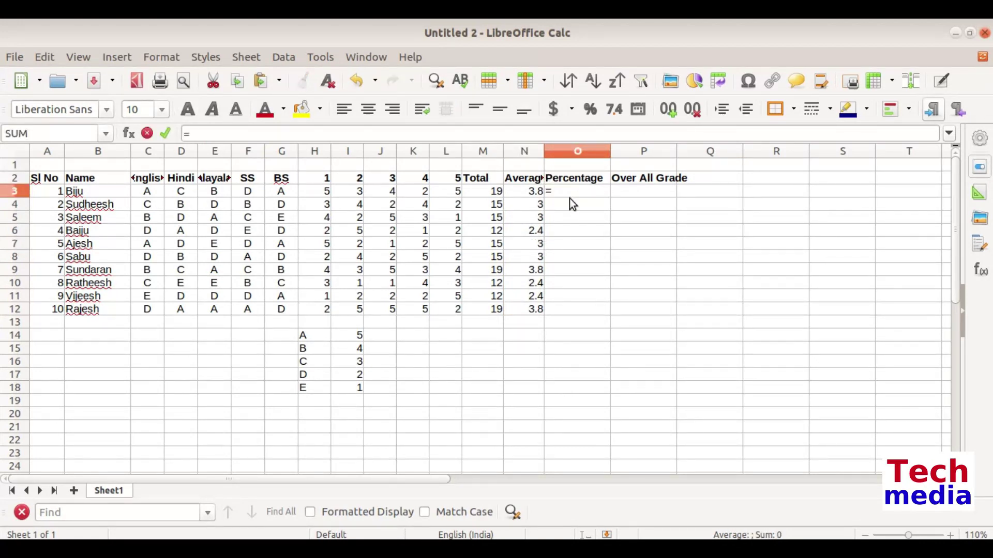
click(491, 192)
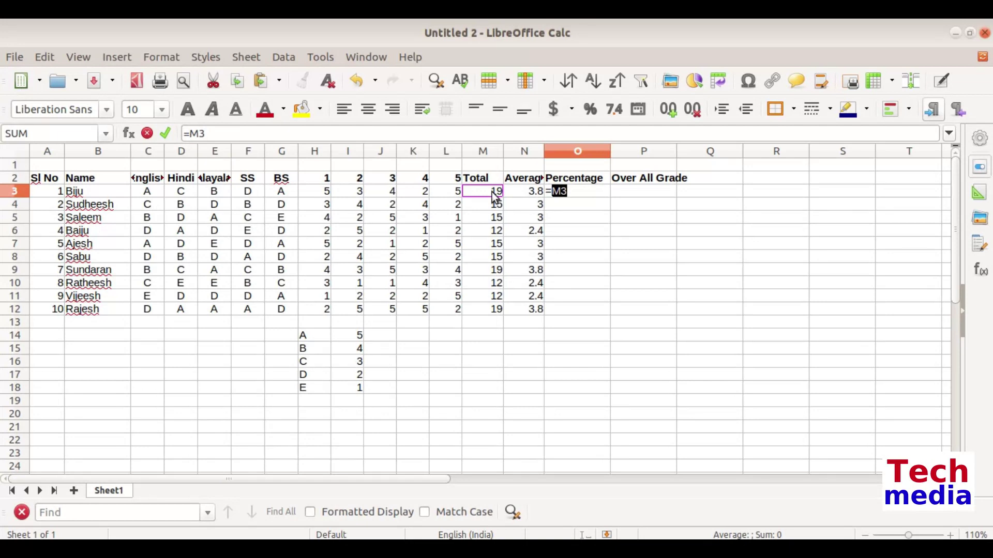
text(*100)
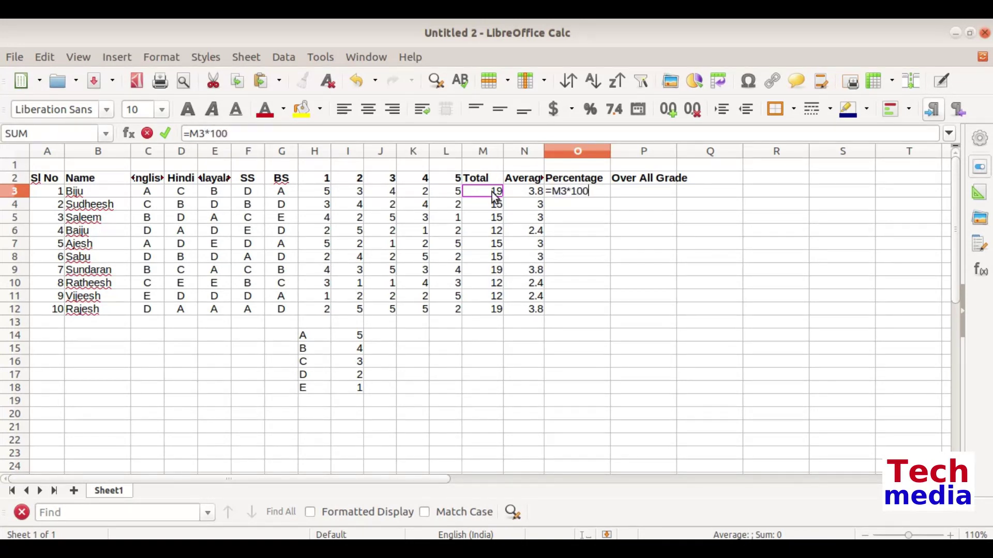
text(/25)
key(Return)
- Fill the percentage formula from O3 down to O12 and narrow column O to a bit over half its width
click(608, 194)
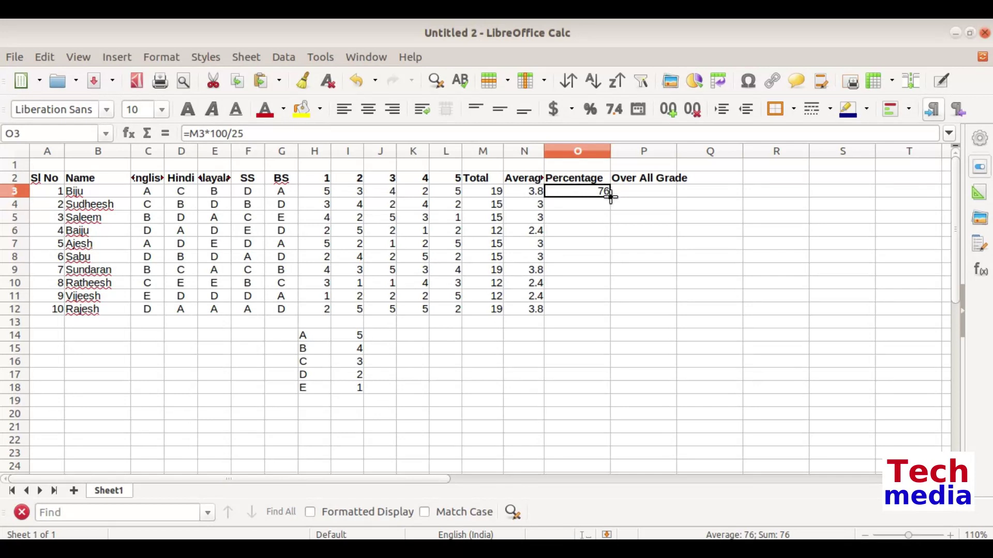
drag(611, 196, 588, 315)
click(582, 257)
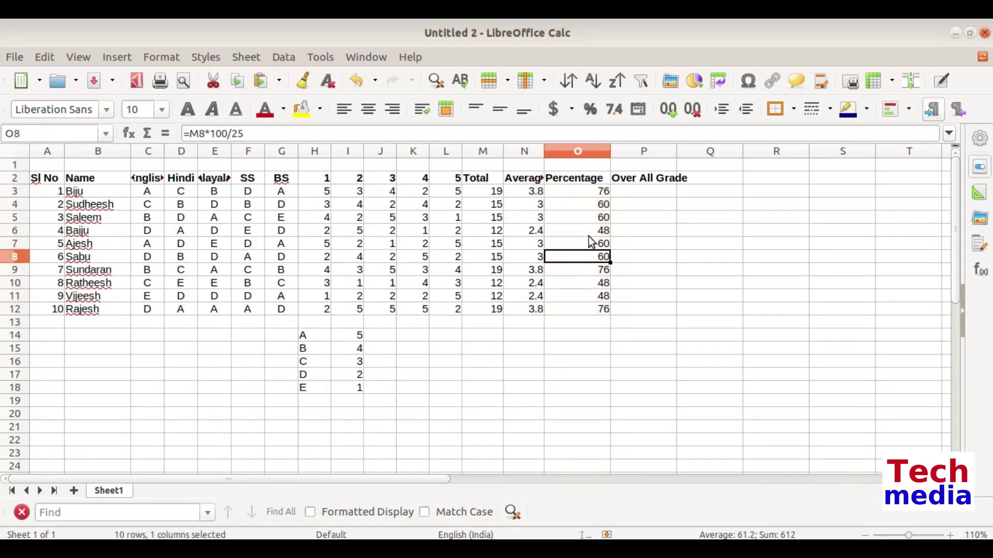
drag(610, 151, 585, 151)
click(578, 205)
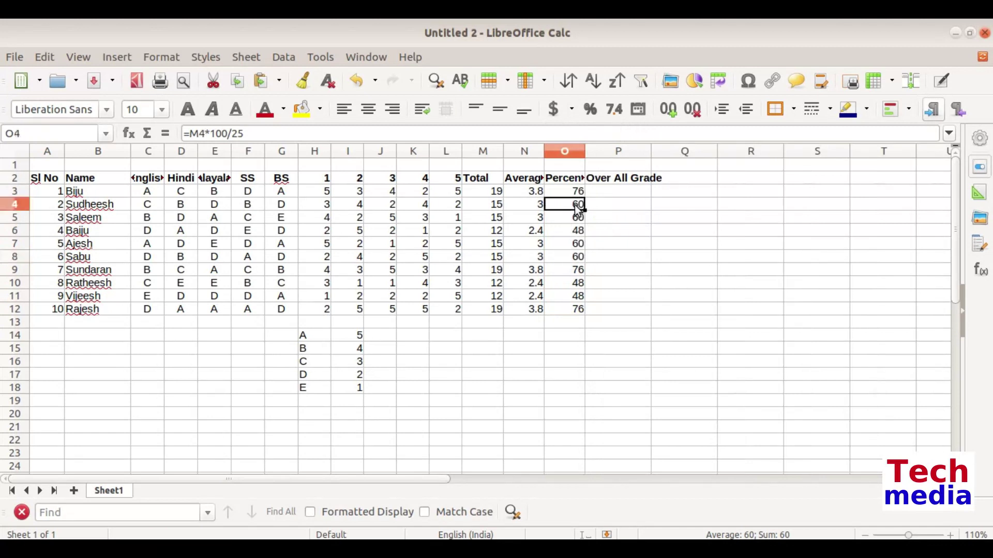
click(619, 193)
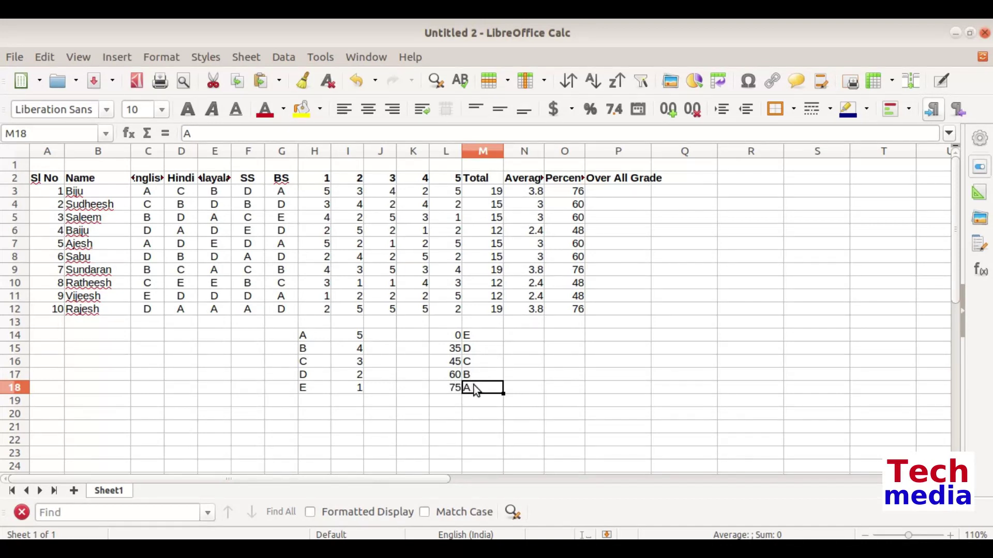
- Define the percentage-to-grade table L14:M18 as a database range named B
click(448, 340)
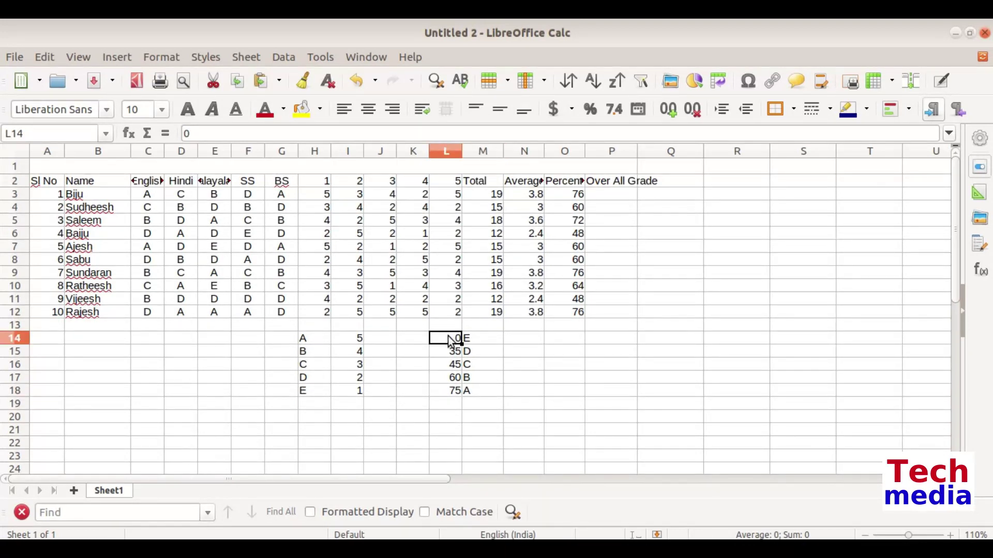
drag(448, 337, 473, 389)
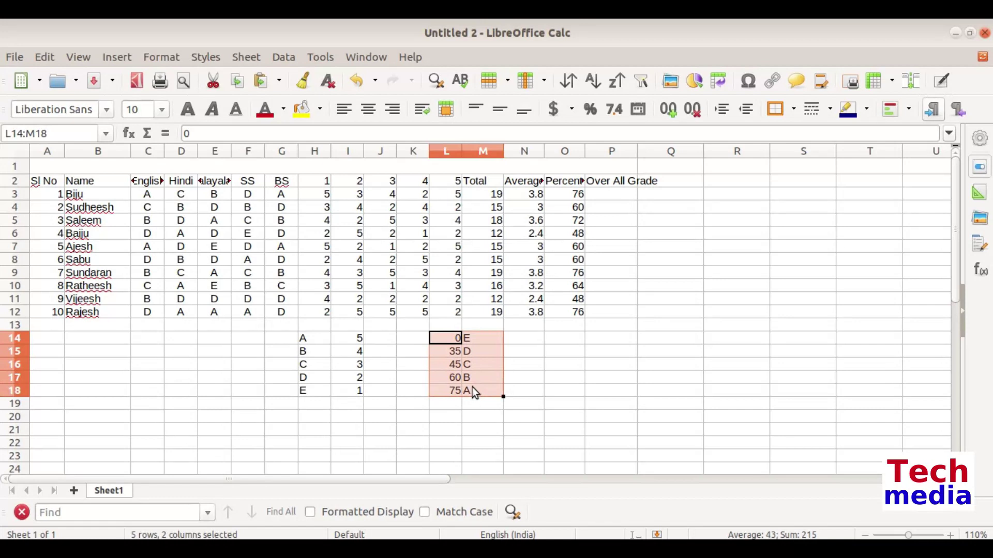
click(283, 60)
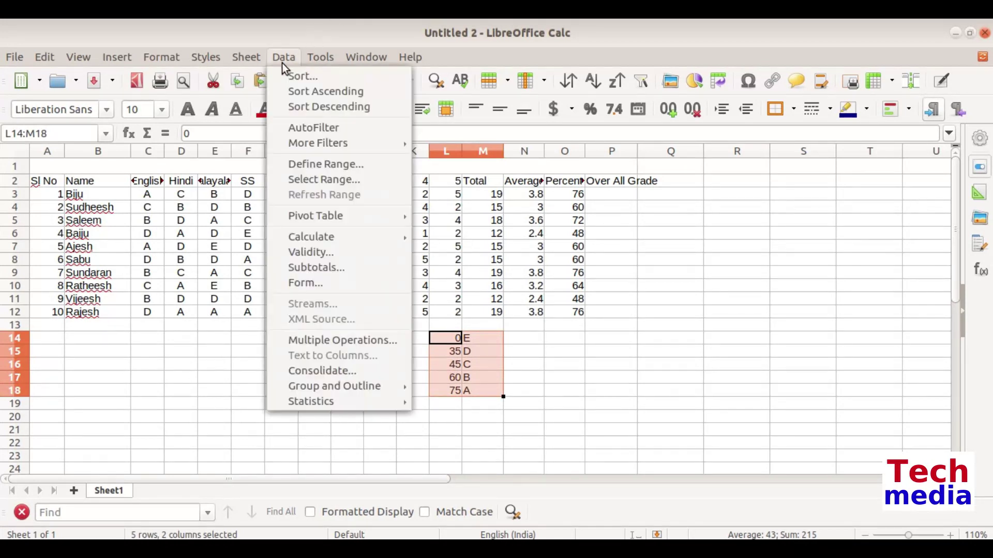
click(303, 164)
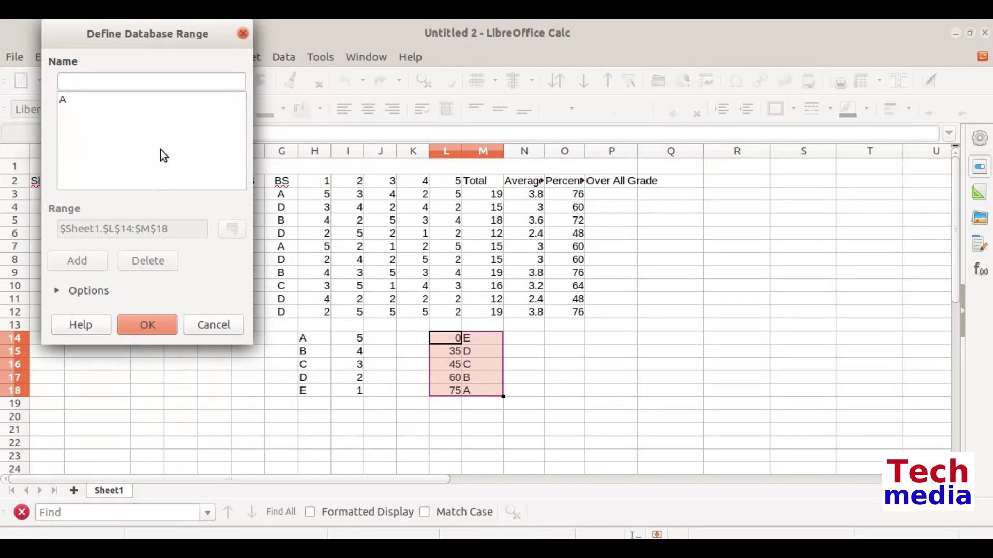
text(B)
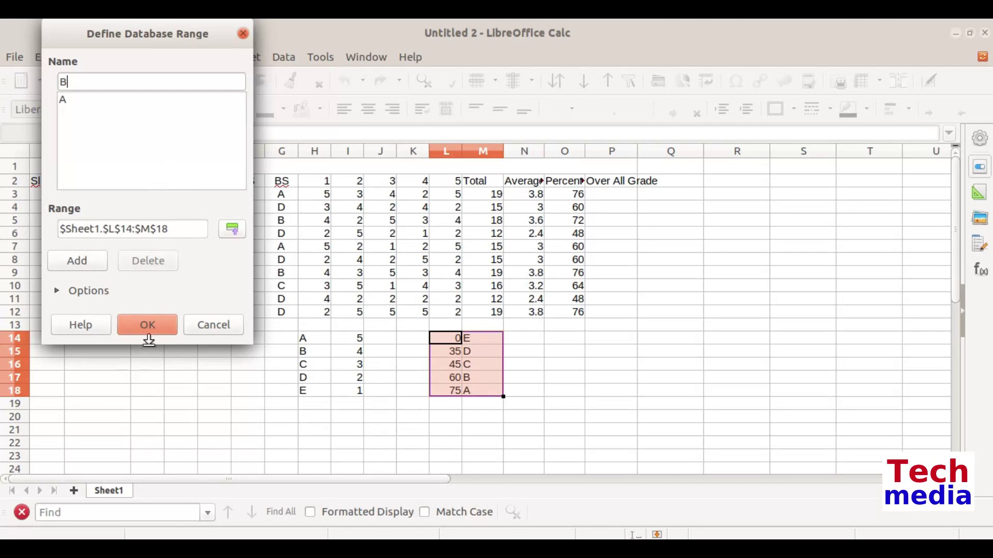
click(154, 325)
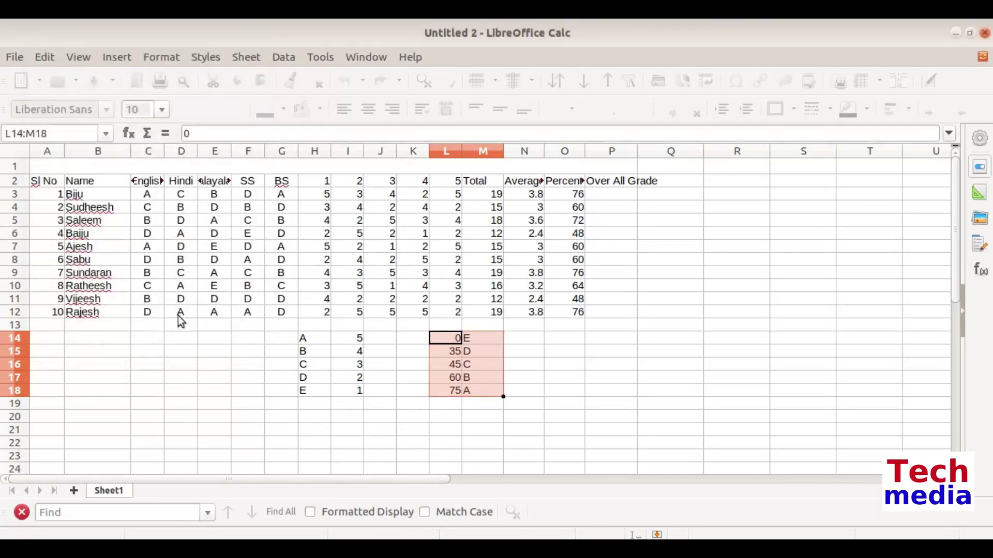
click(478, 350)
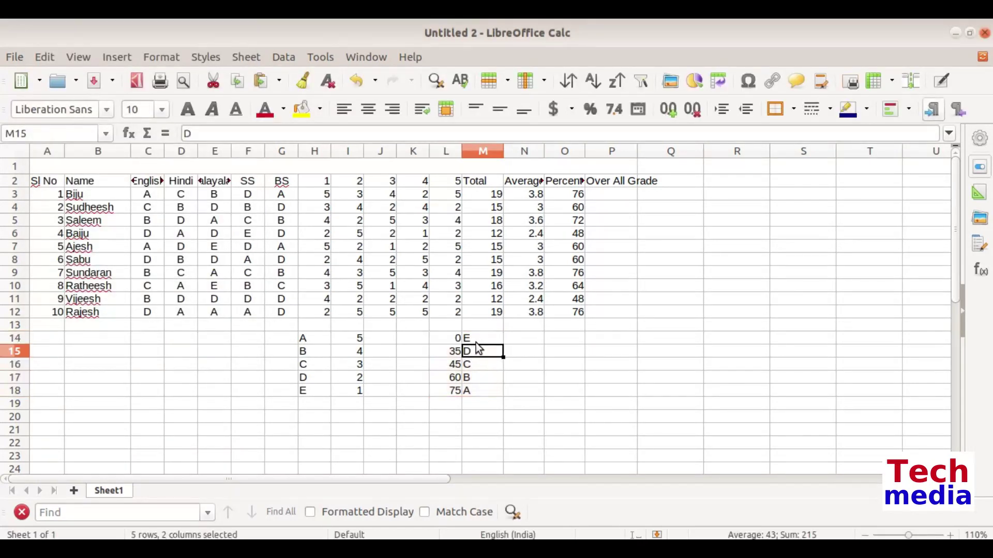
- Look up the first student's overall grade in P3 with the formula =LOOKUP(O3,B)
click(605, 196)
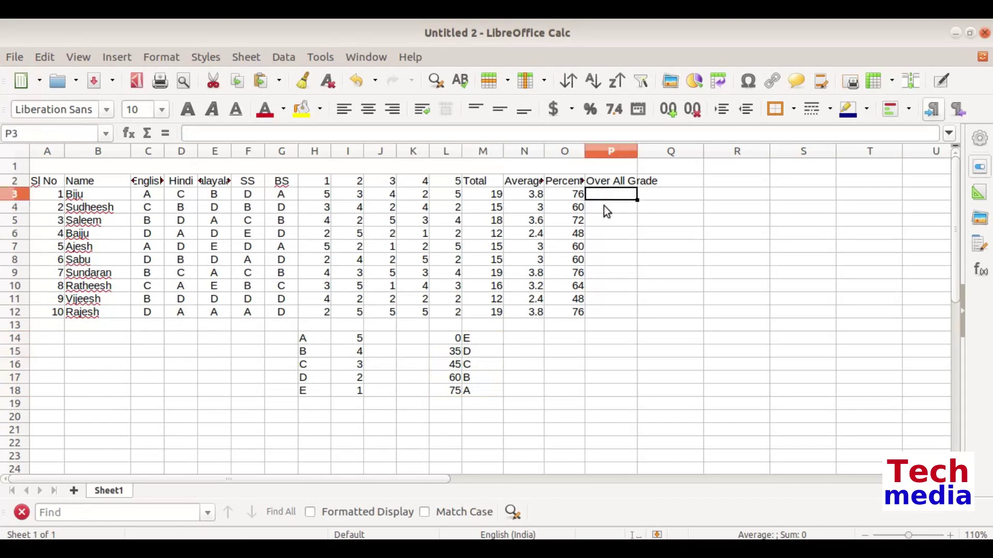
text(= )
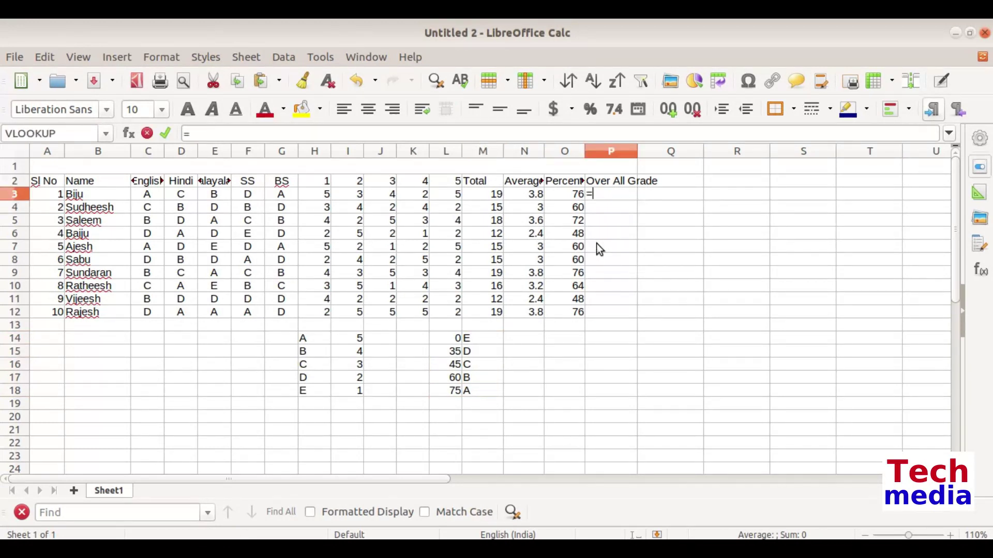
text(LOOKUP)
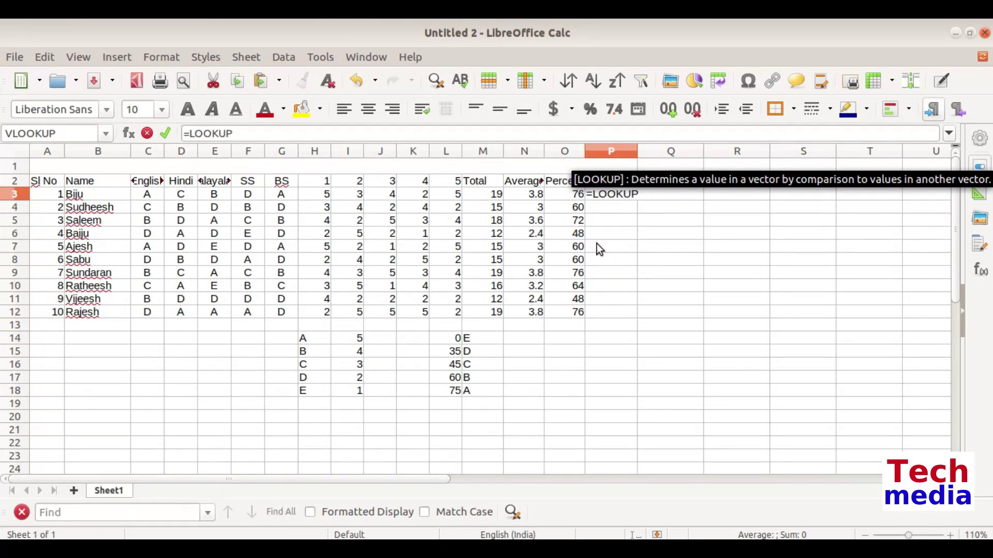
text(()
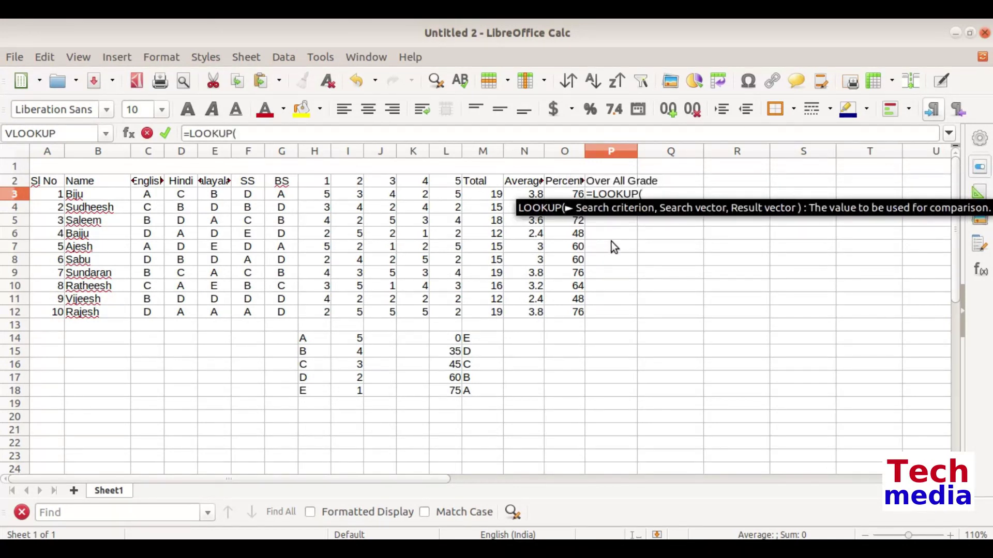
click(569, 198)
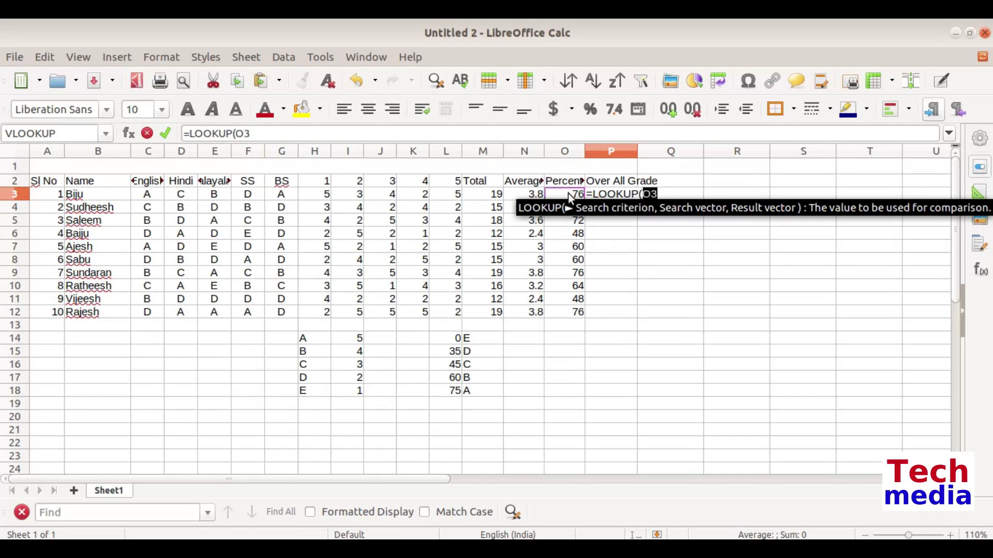
text(,2)
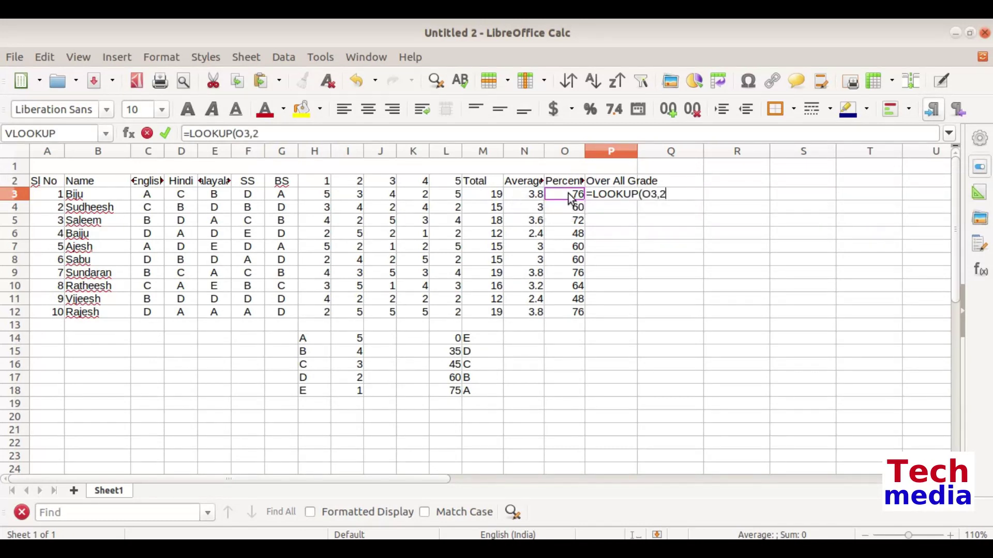
text(B))
key(Return)
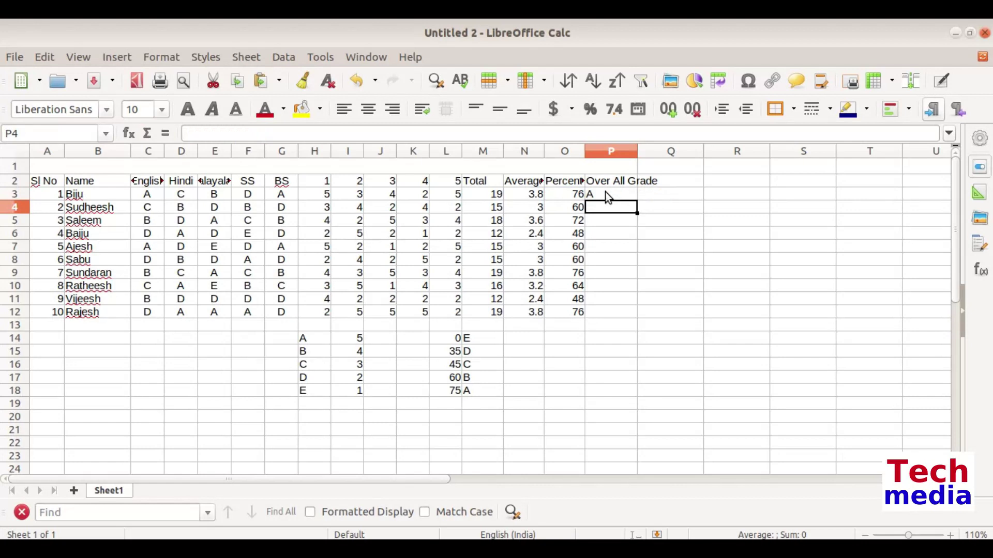
- Fill the overall grade formula from P3 down to P12
click(605, 192)
drag(638, 200, 632, 316)
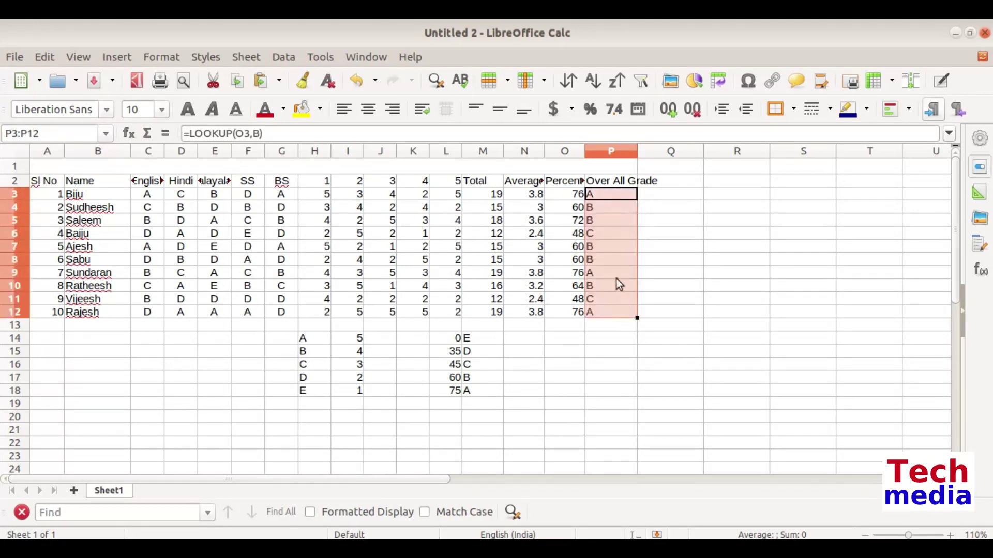
click(613, 270)
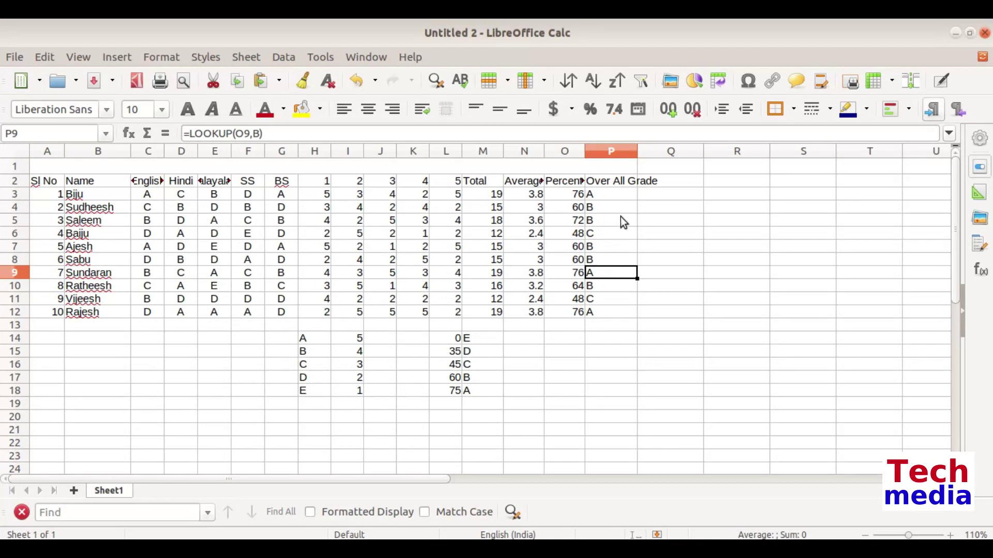
- Wrap the text of the Average, Percentage and Over All Grade headings in N2:P2
click(606, 184)
click(605, 194)
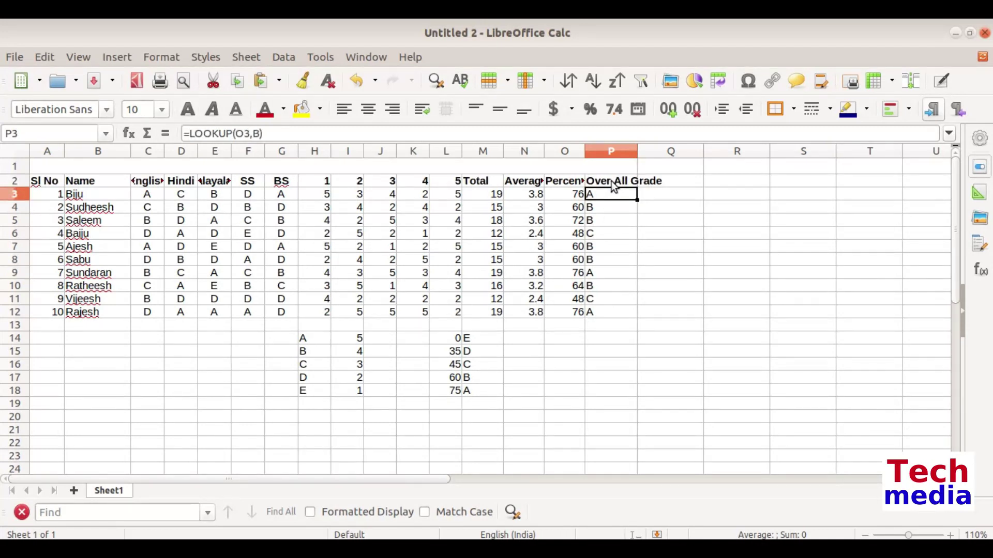
click(612, 181)
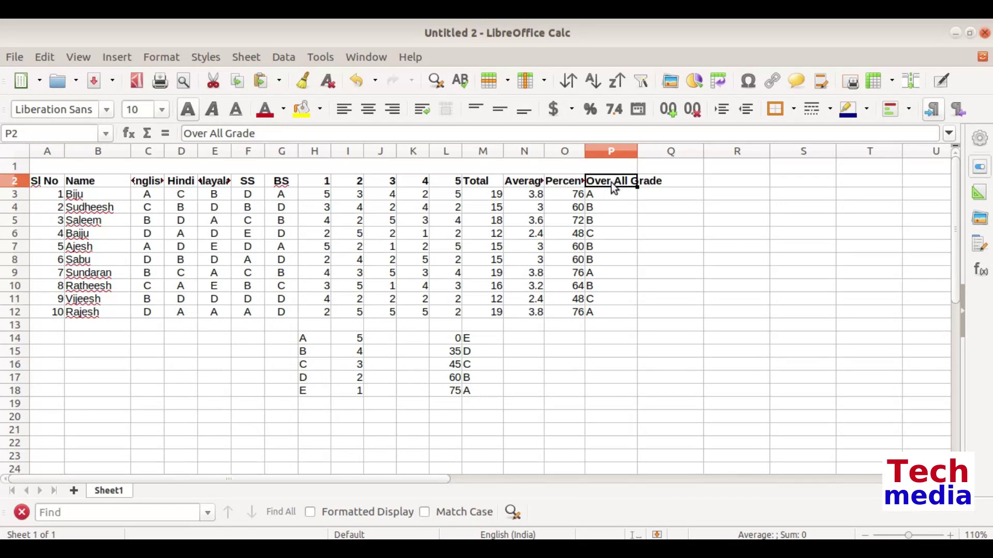
click(421, 111)
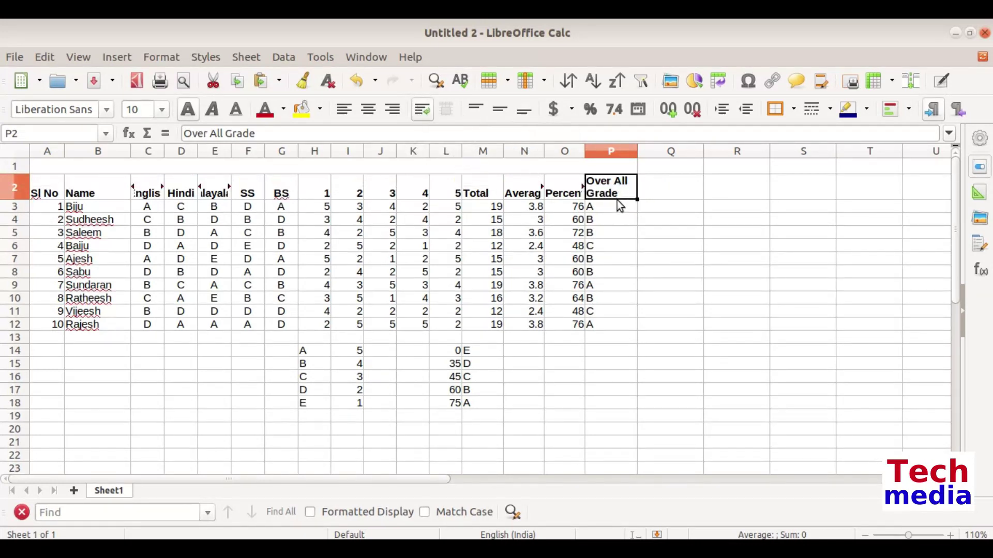
click(148, 190)
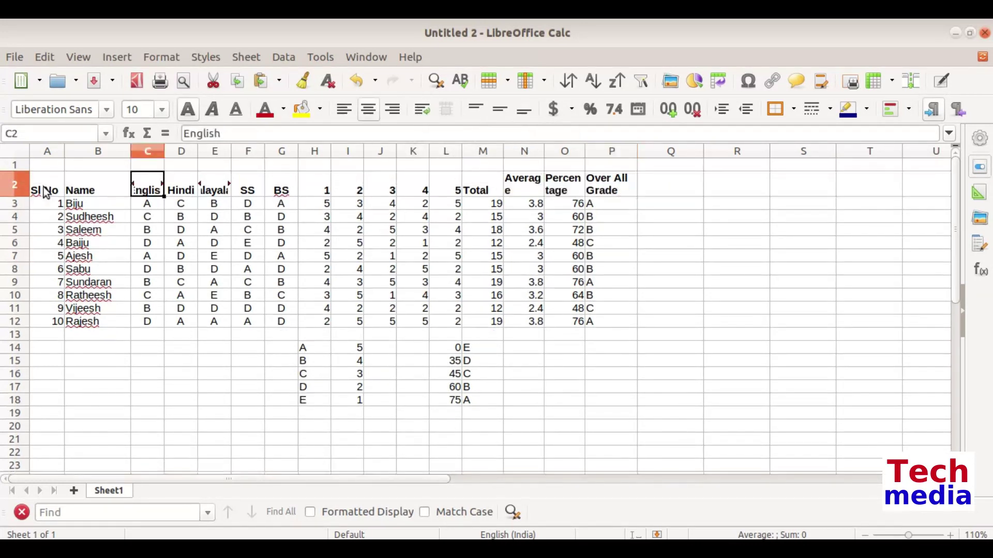
- Insert an empty row above the heading row and select cell A1
right_click(18, 185)
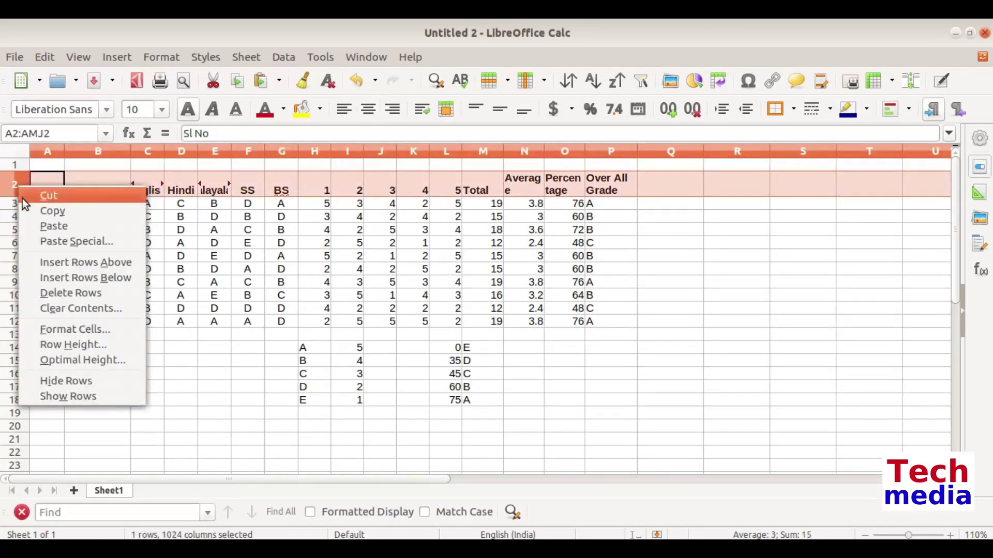
click(32, 263)
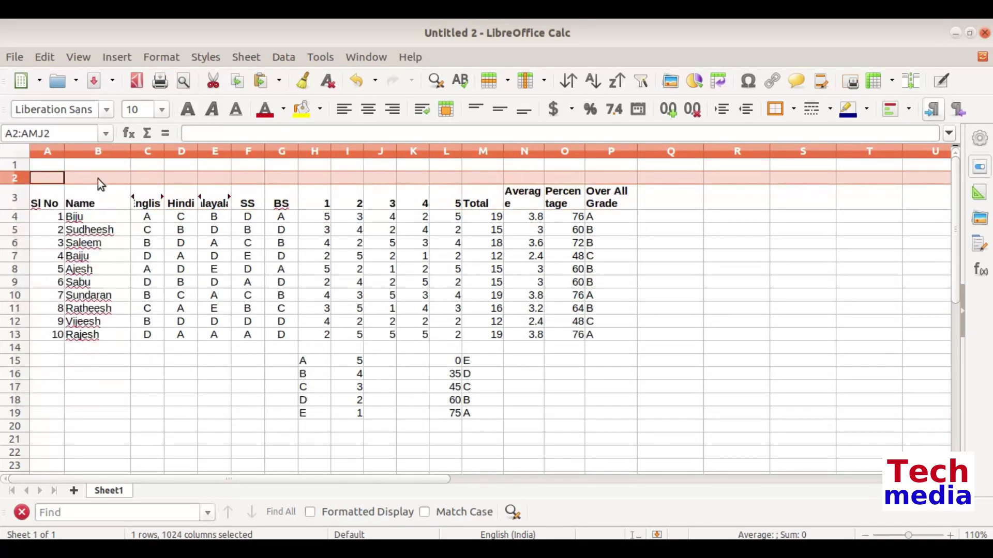
click(45, 166)
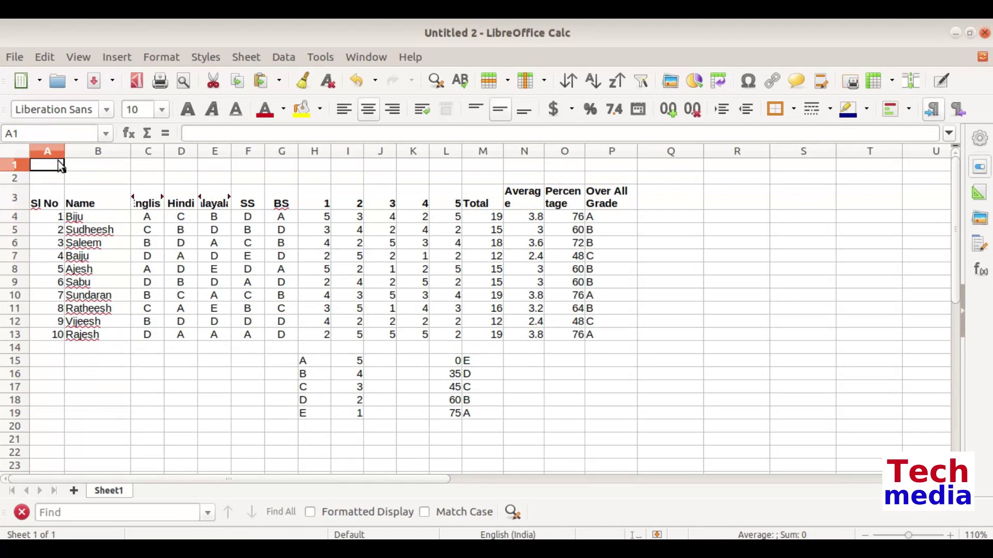
- Merge and centre cells A1:P1 and enter the title GUPS KANNUR
drag(55, 166, 595, 166)
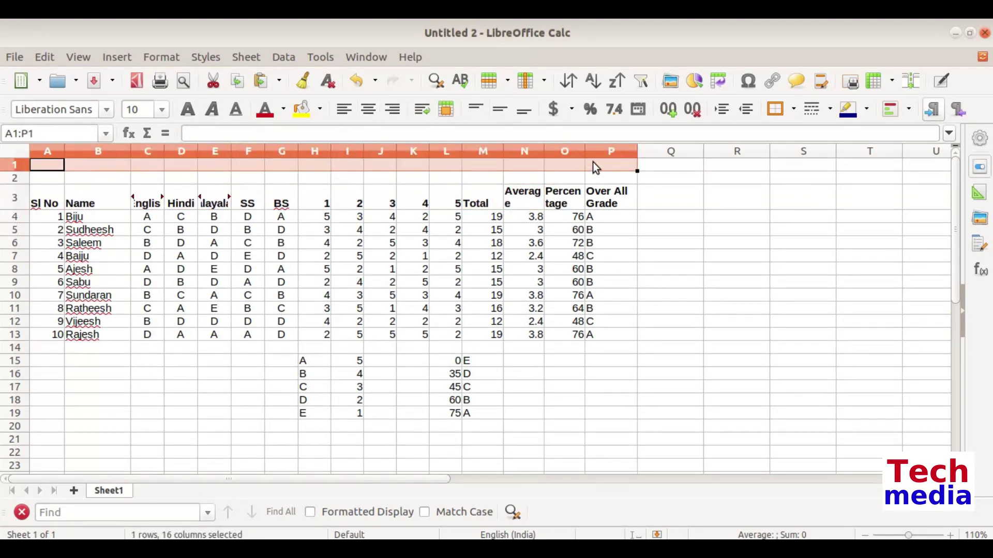
click(447, 111)
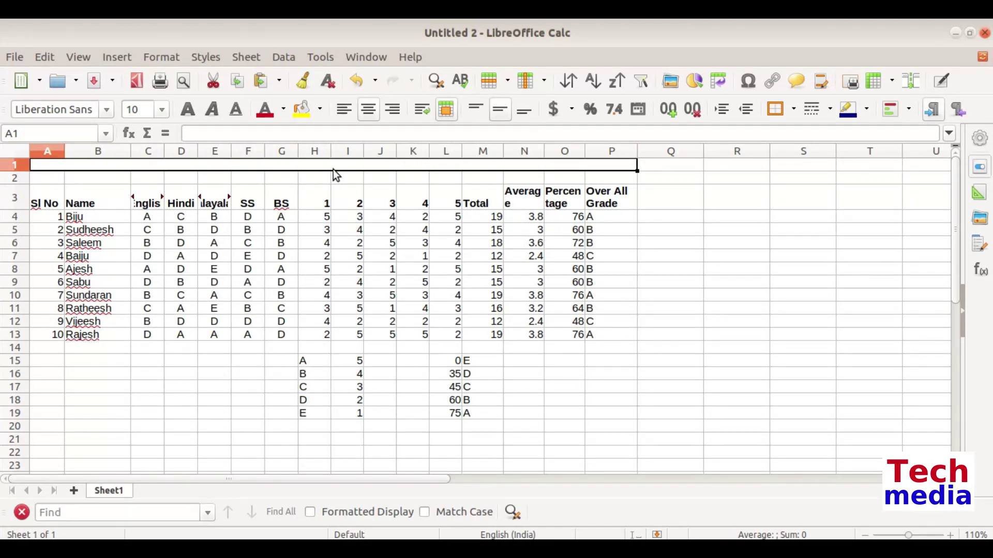
text(GUPS KANNUR)
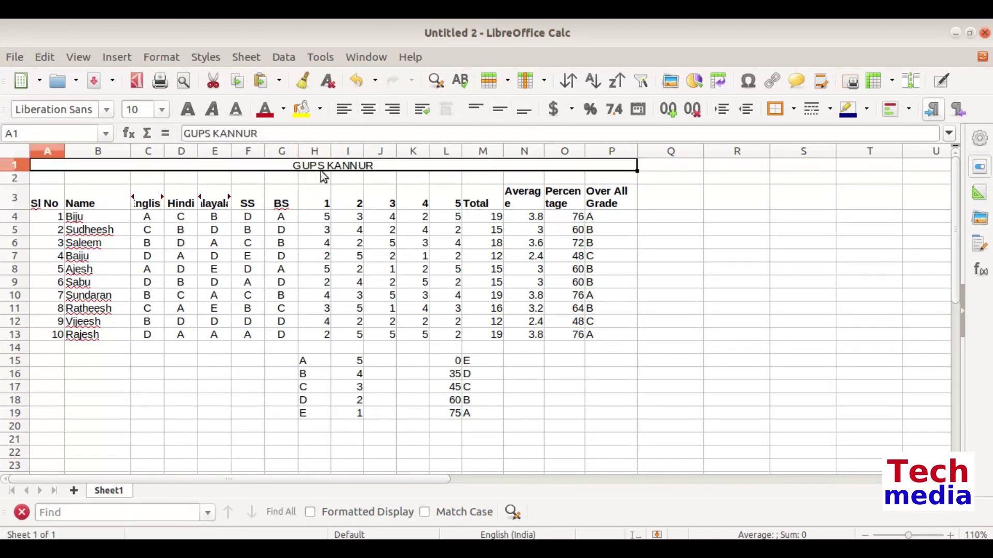
click(303, 178)
- Make the merged title in row 1 bold and set its font size to 12
click(284, 167)
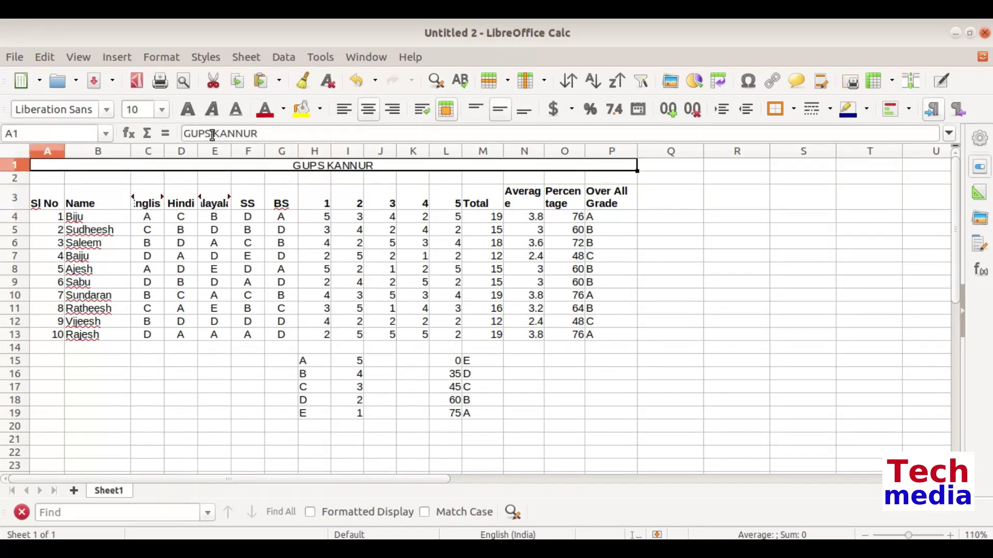
click(190, 112)
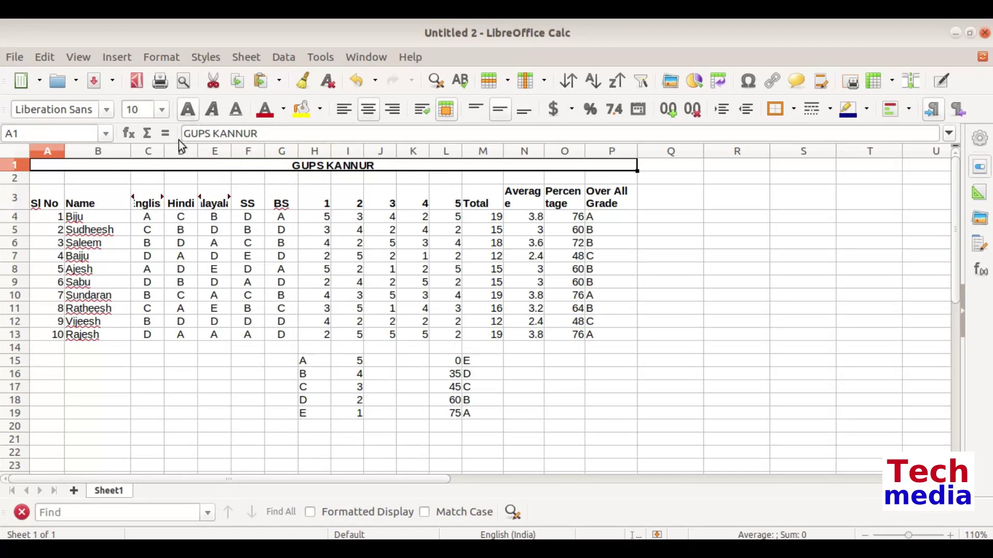
click(161, 110)
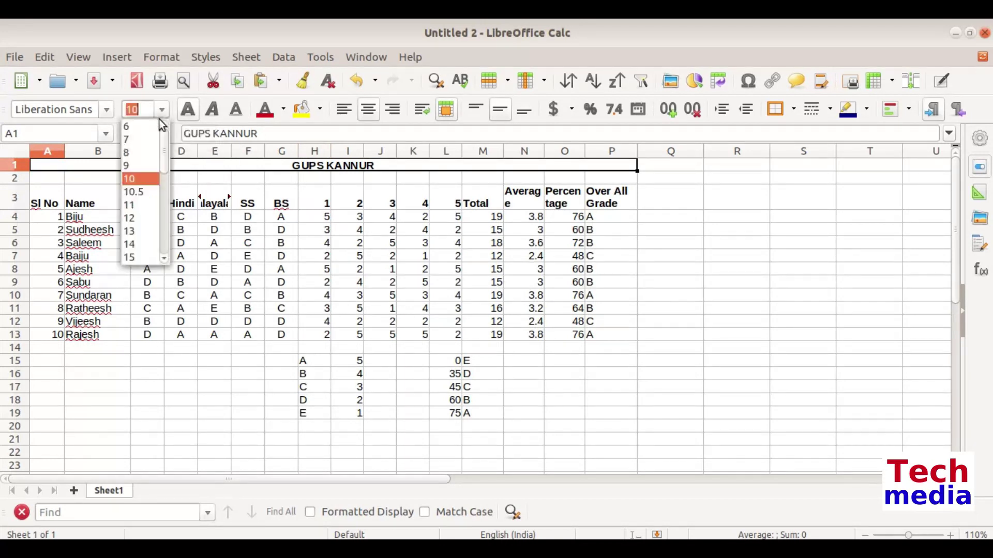
click(134, 221)
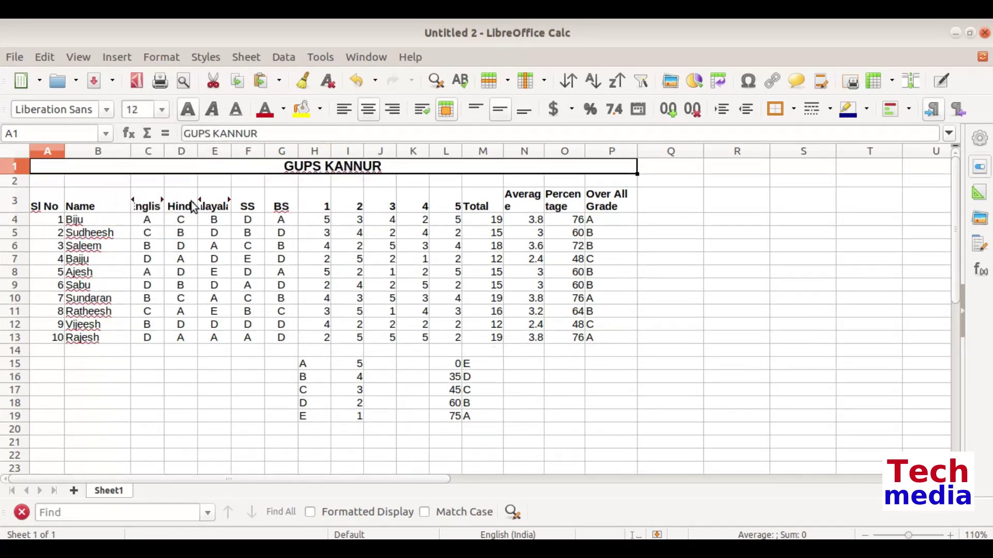
- Enter CLASS: 6 A in cell A2 below the title
click(22, 272)
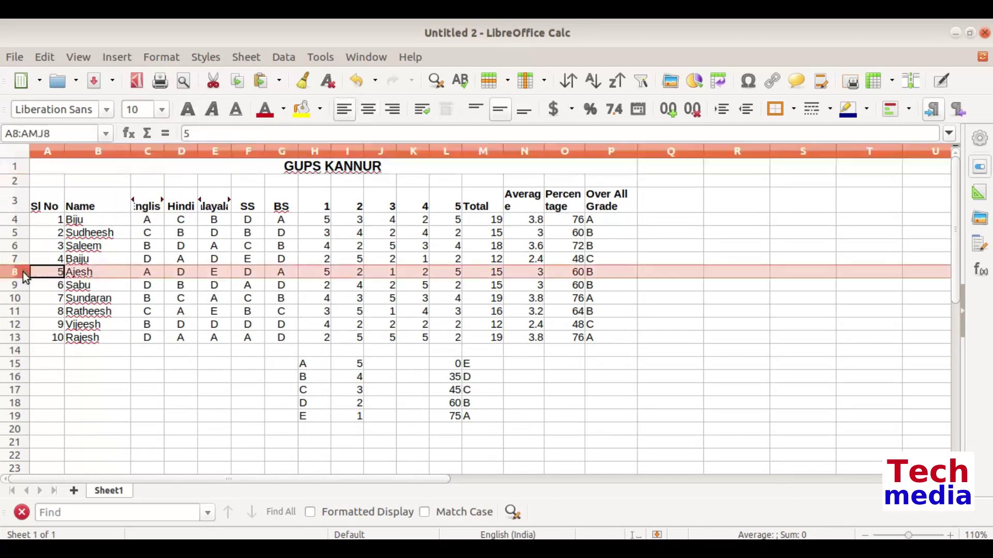
click(46, 182)
text(CLA)
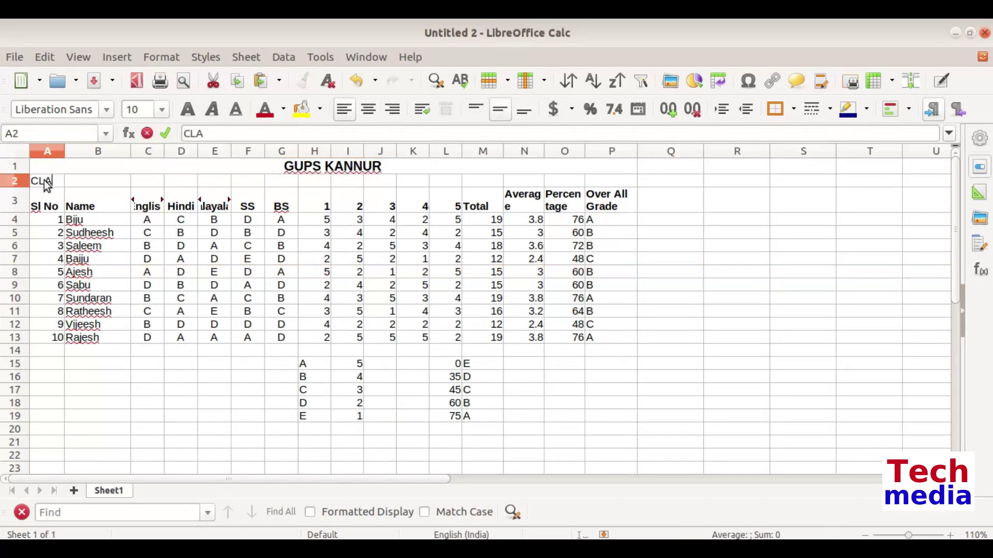
text(SS: 6 A)
key(Tab)
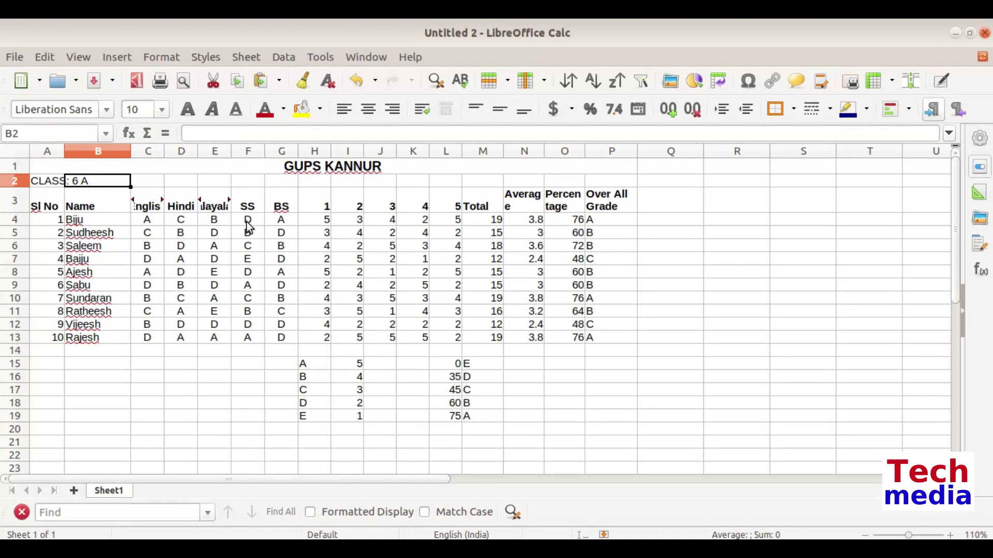
- Hide columns H to O, which hold the points, total, average and percentage
drag(318, 150, 573, 158)
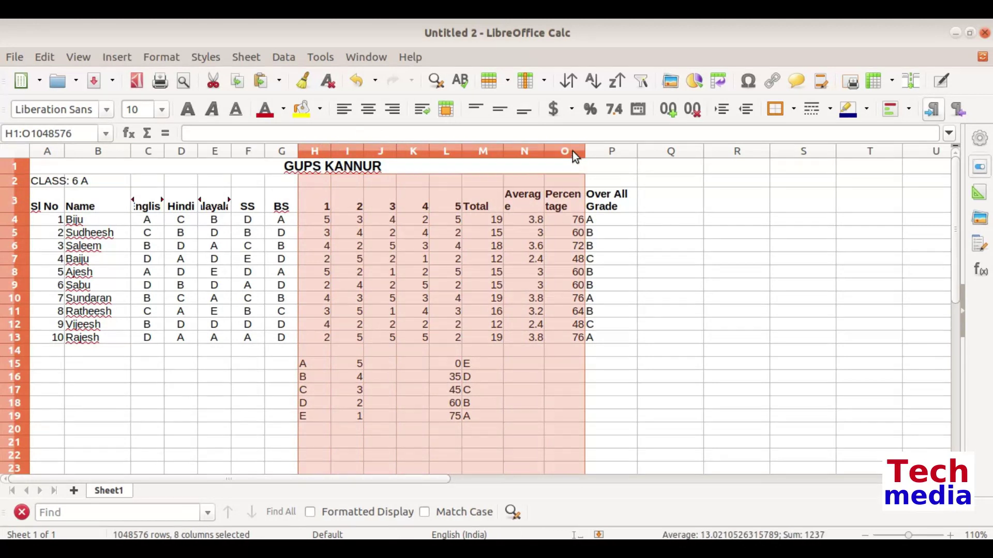
click(157, 221)
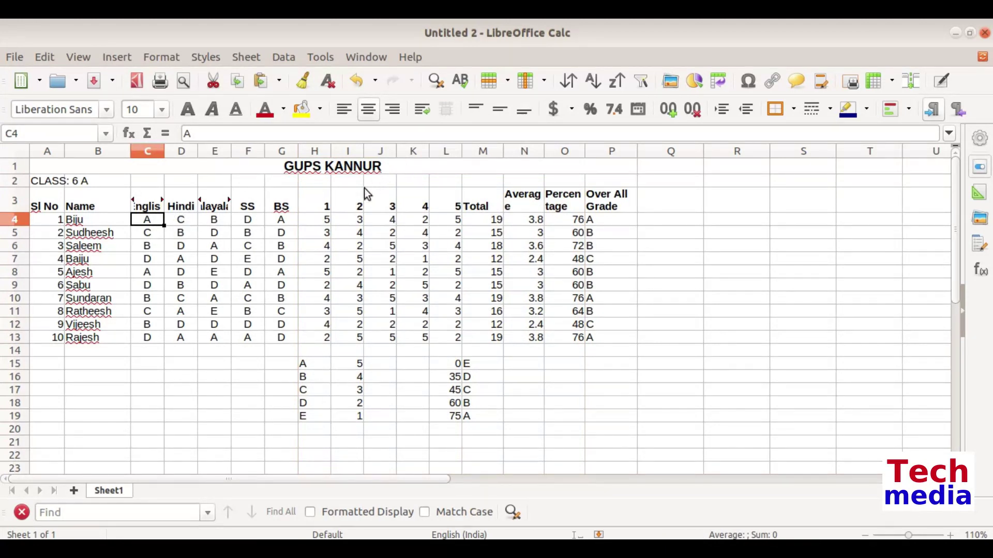
click(315, 150)
drag(309, 151, 555, 151)
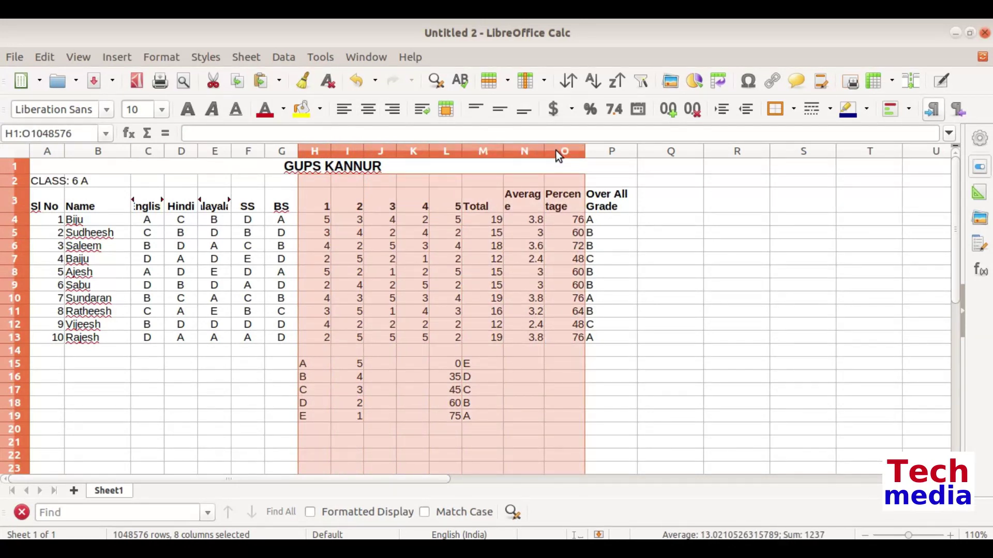
right_click(558, 152)
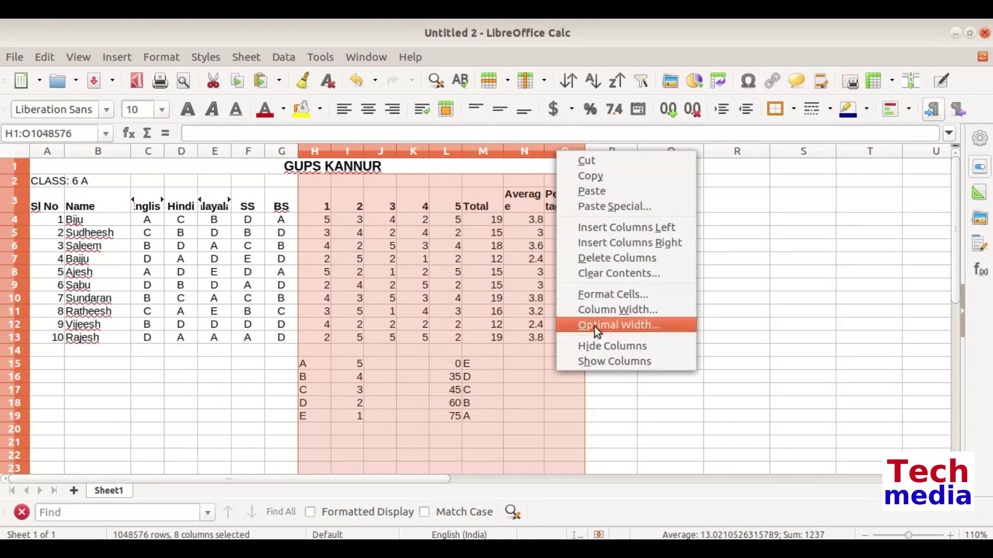
click(596, 347)
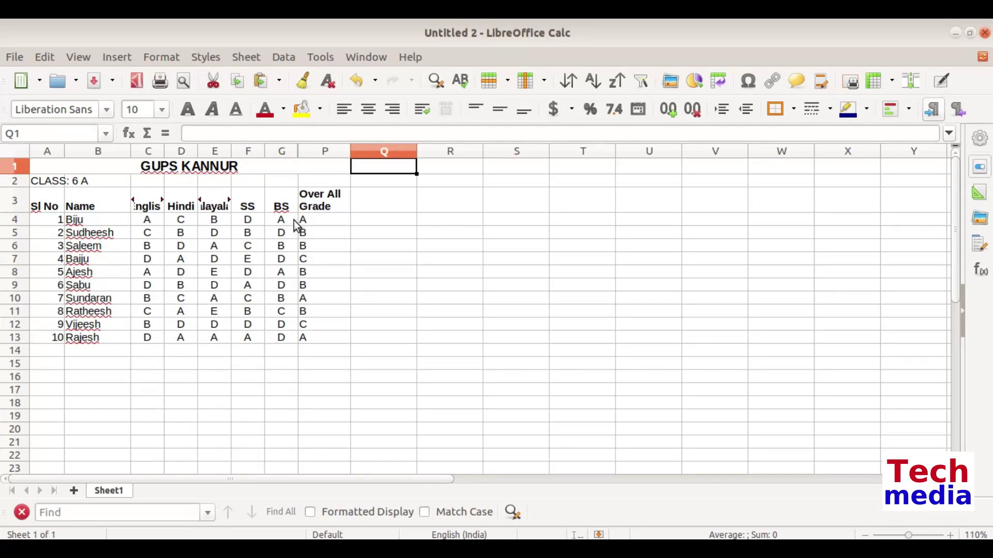
- Change the Hindi grade in D12 to A and check the overall grade in P12
click(188, 326)
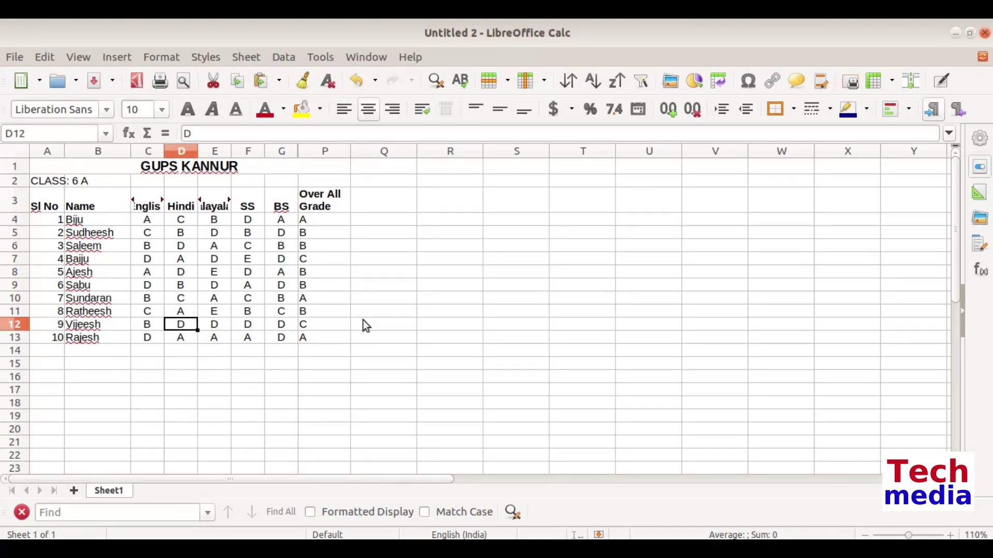
text(A)
key(Return)
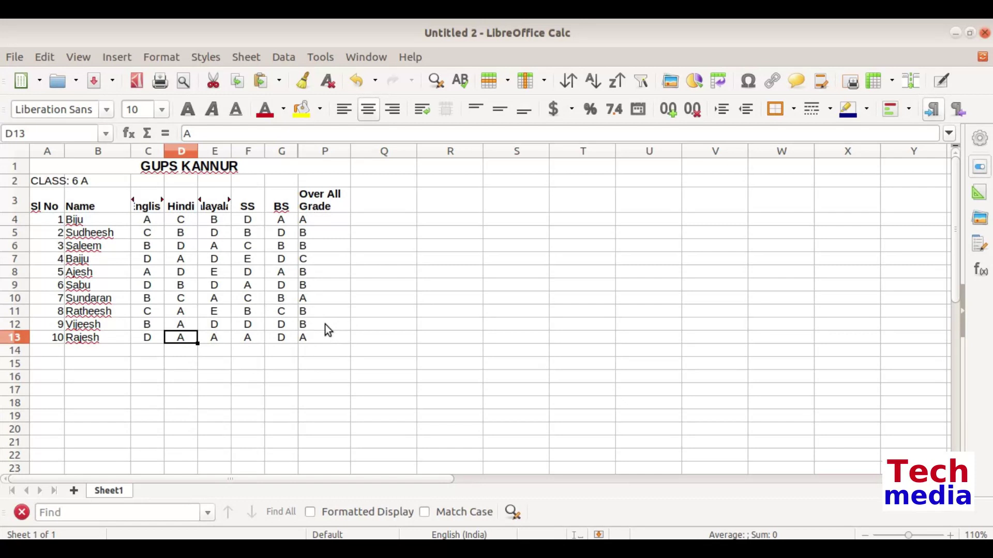
click(326, 326)
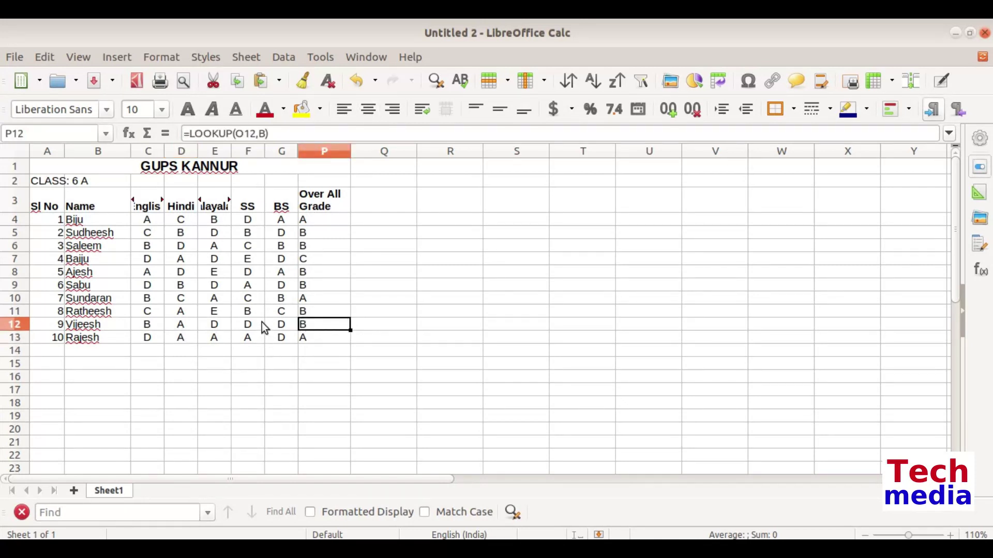
- Show the hidden columns between G and P
click(291, 152)
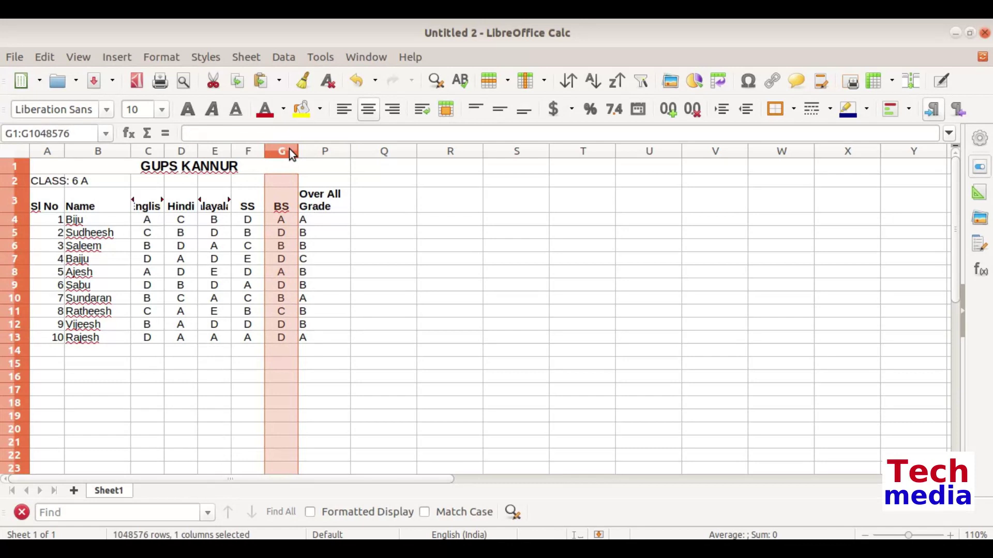
click(321, 156)
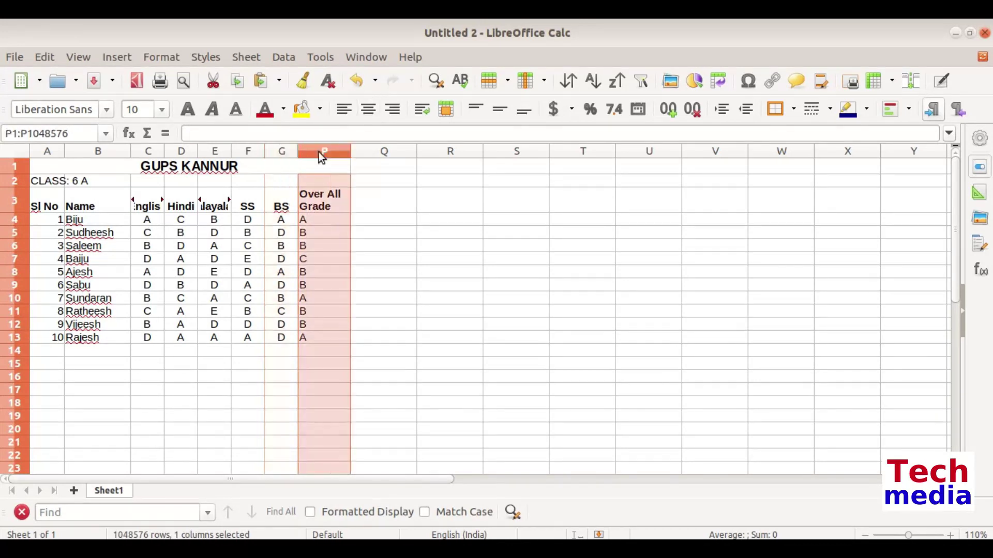
click(282, 151)
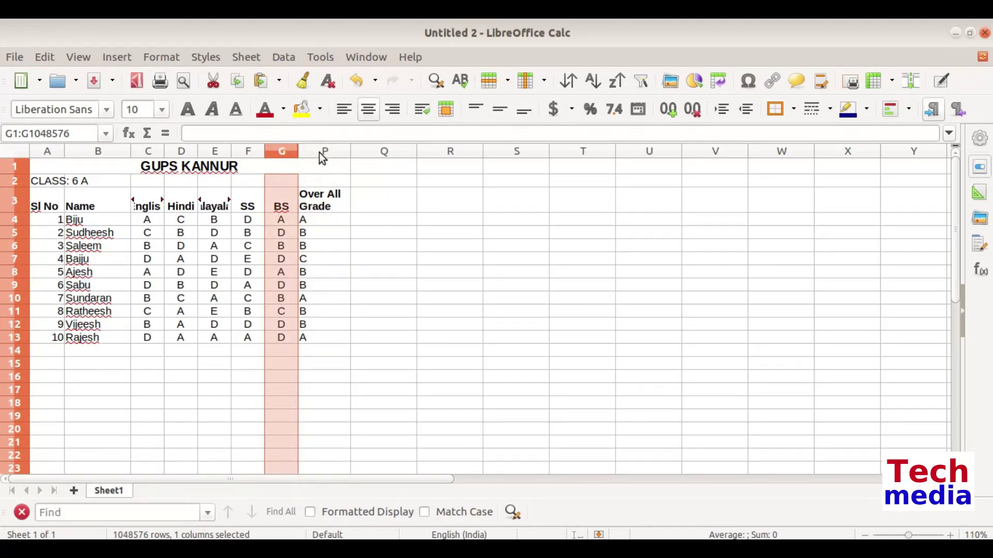
key(Left)
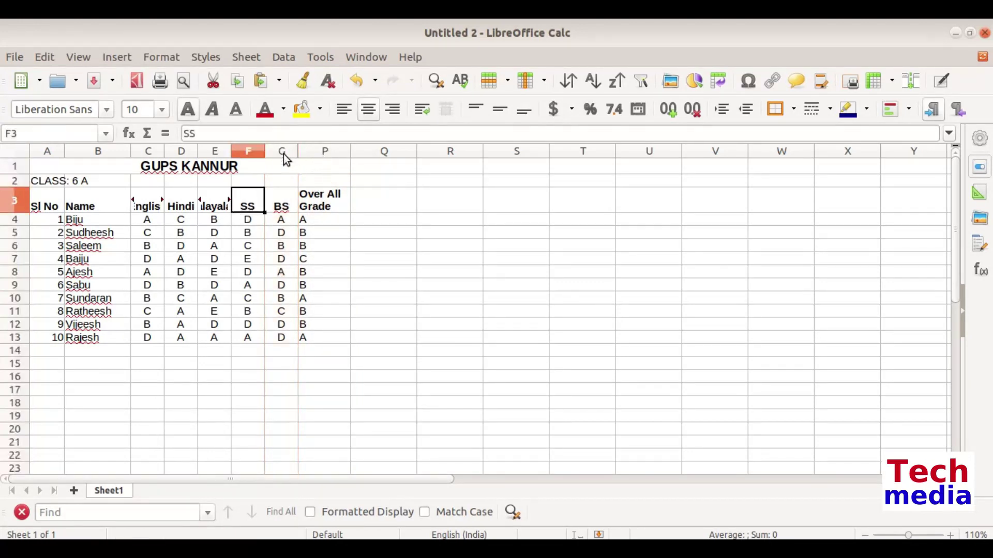
click(283, 152)
drag(277, 154, 320, 154)
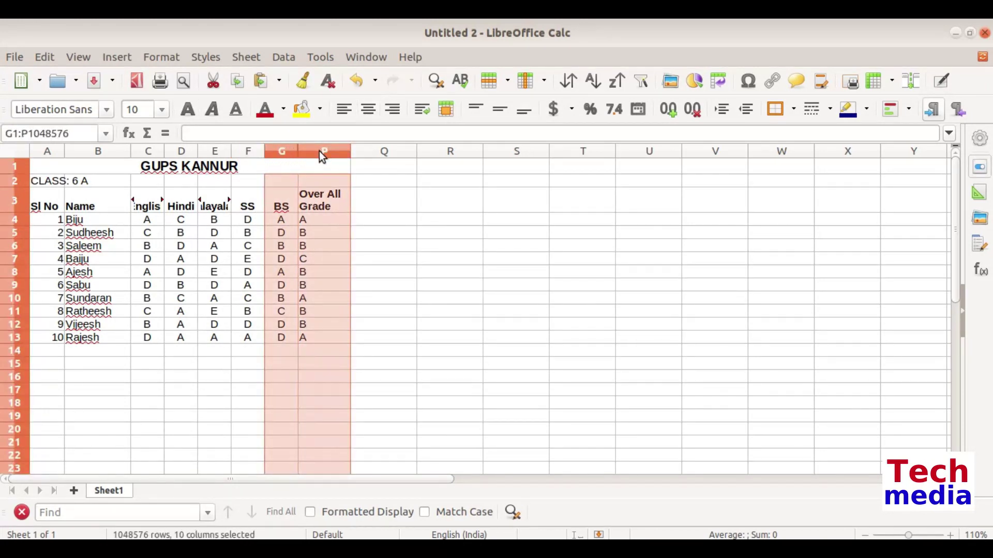
right_click(322, 156)
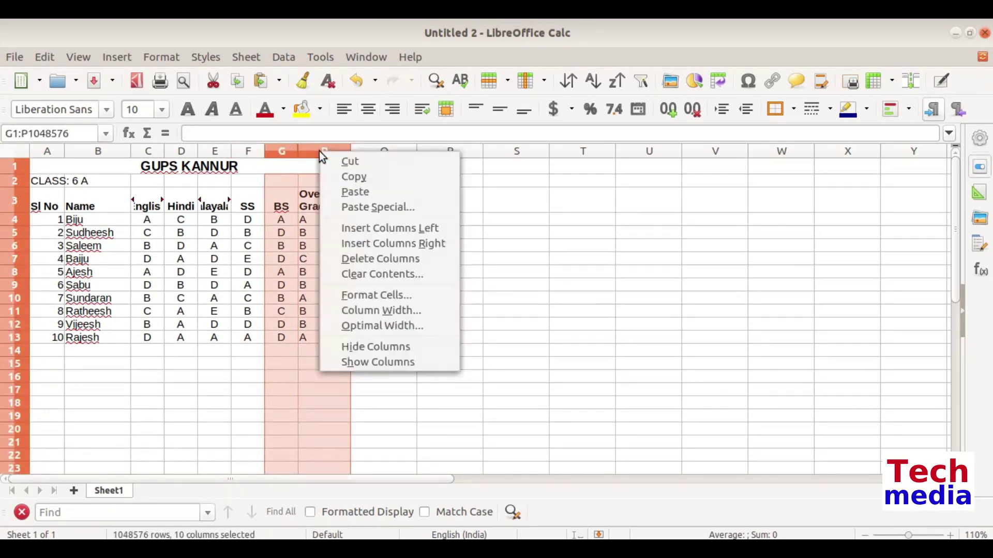
click(355, 362)
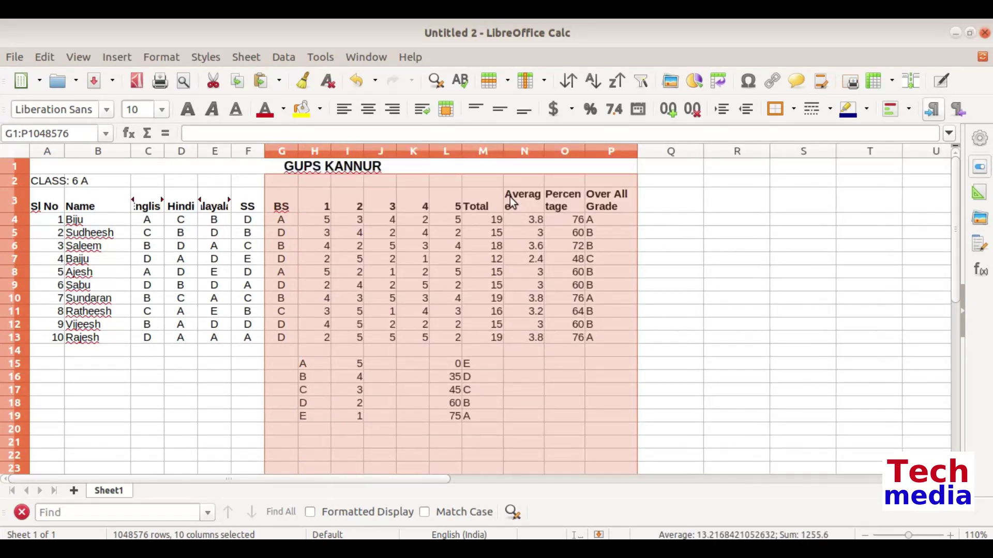
- Hide the calculation columns H to O again
drag(314, 147, 546, 155)
right_click(546, 158)
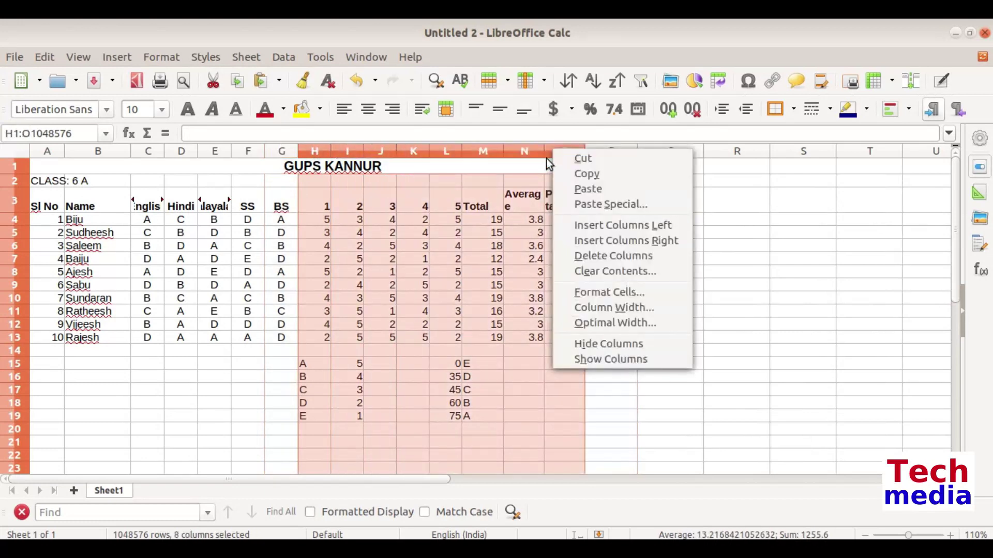
click(582, 346)
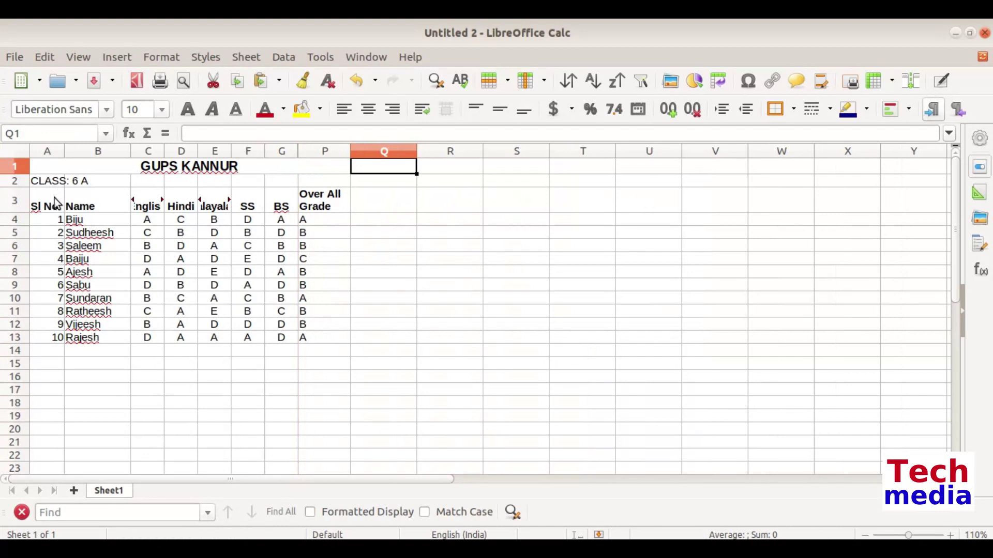
- Apply outer and inner borders to all cells of the grade table A3:P13
drag(55, 194, 317, 337)
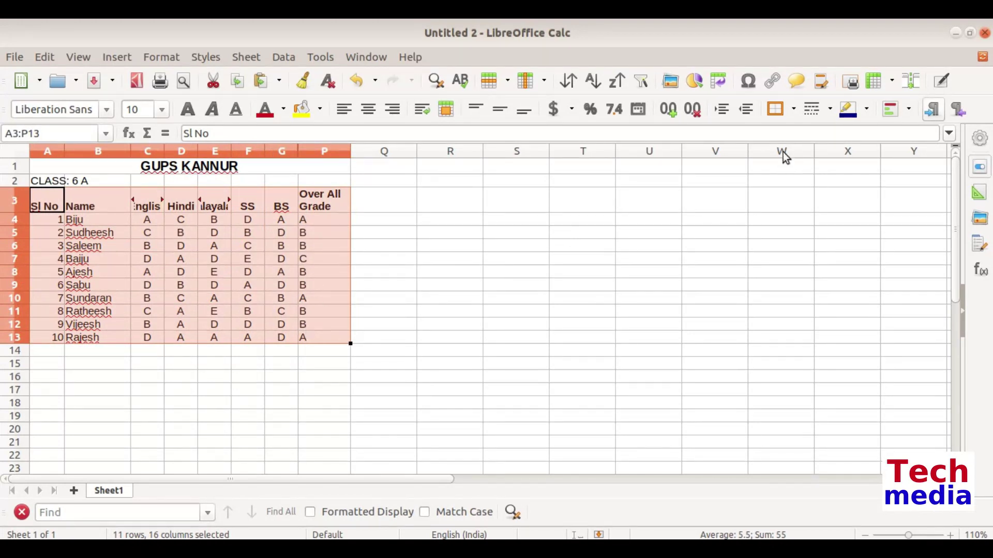
click(793, 112)
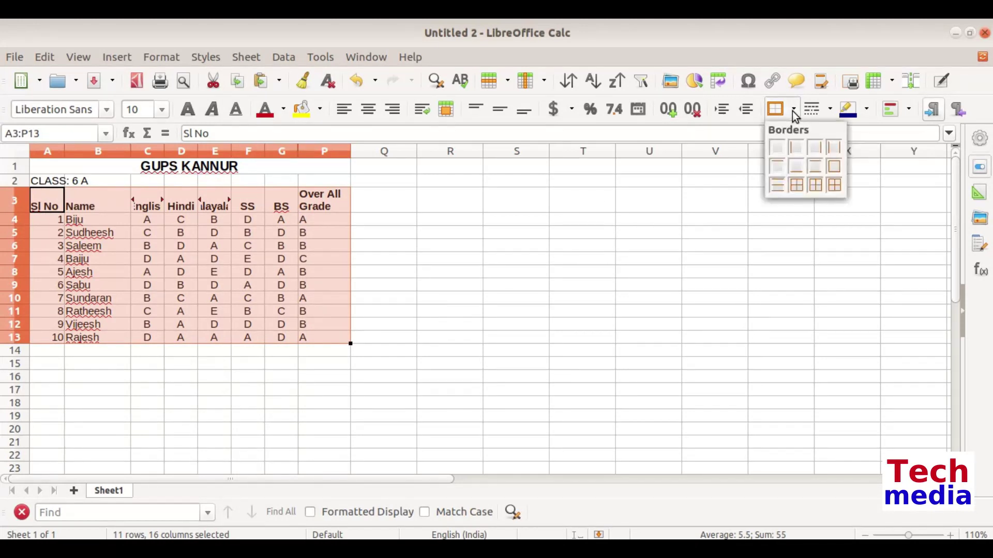
click(834, 185)
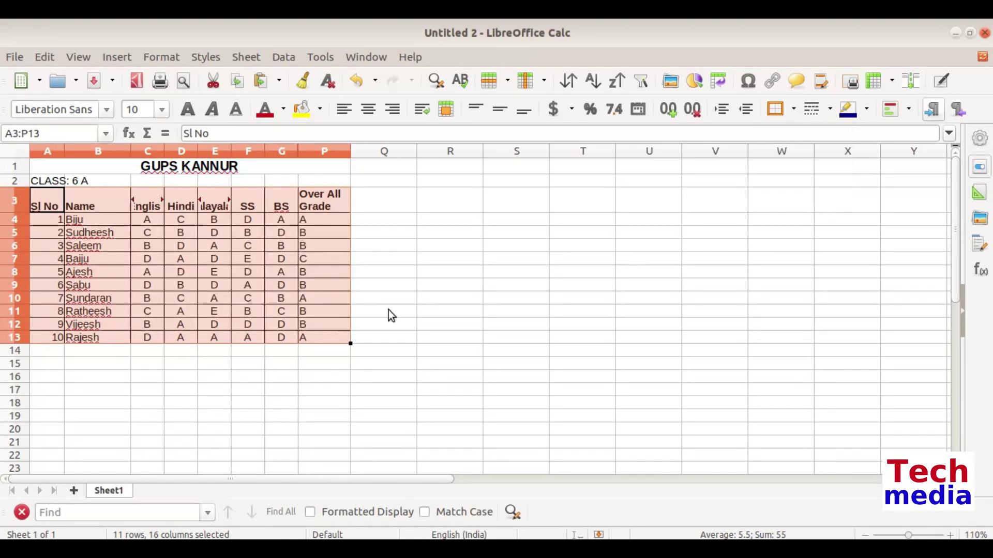
click(288, 273)
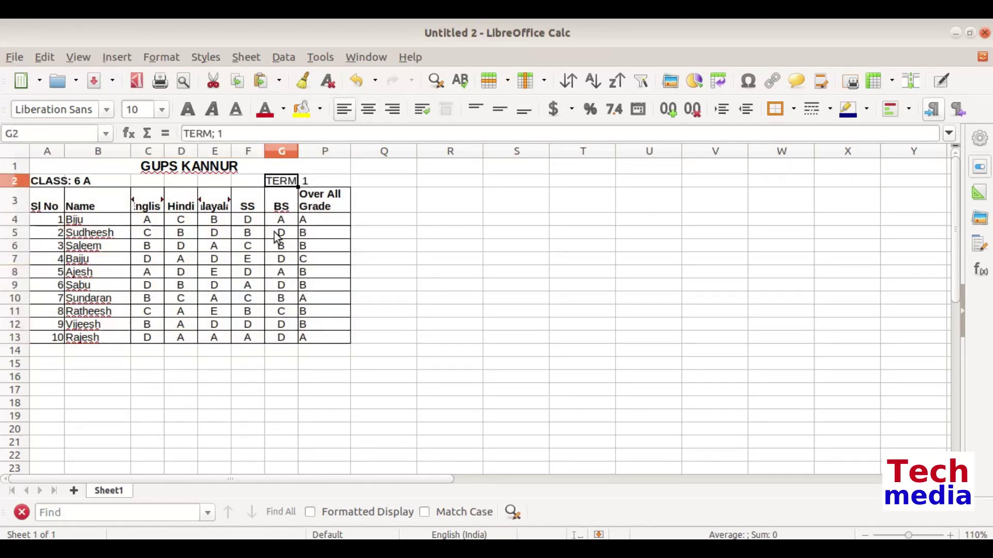
- Replace the text in cell G2 with Term: 1 and make it bold
click(279, 218)
click(290, 181)
text(T)
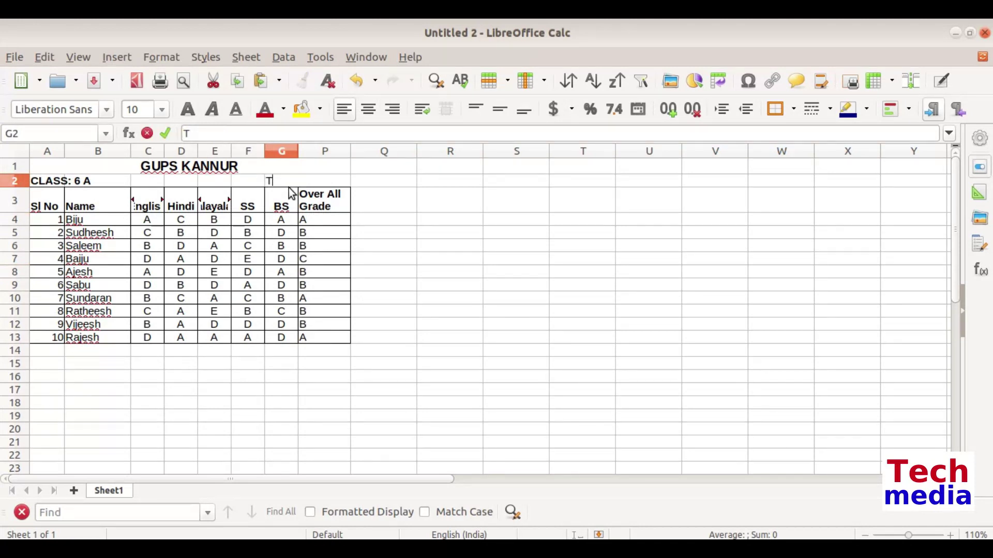
text(erm: 1)
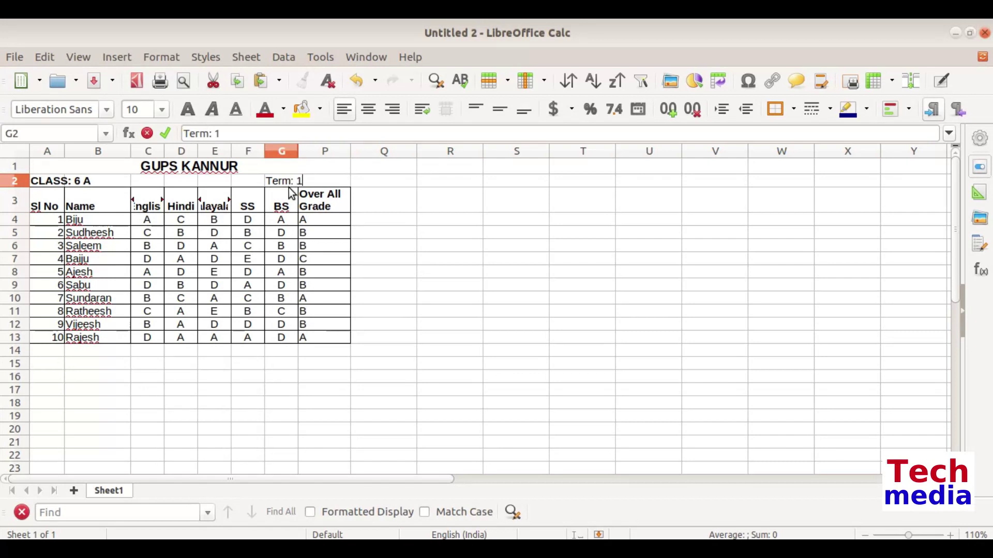
key(Return)
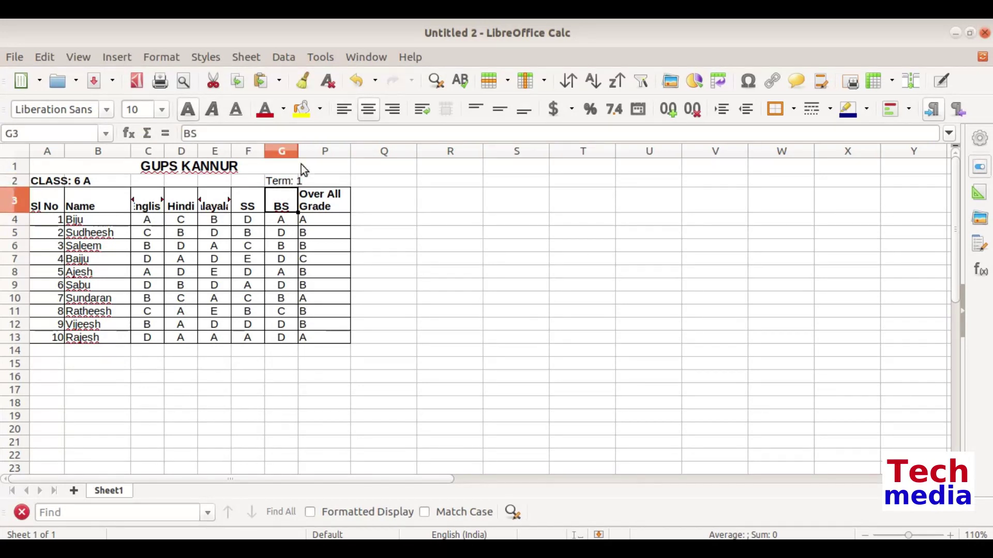
click(290, 179)
click(187, 111)
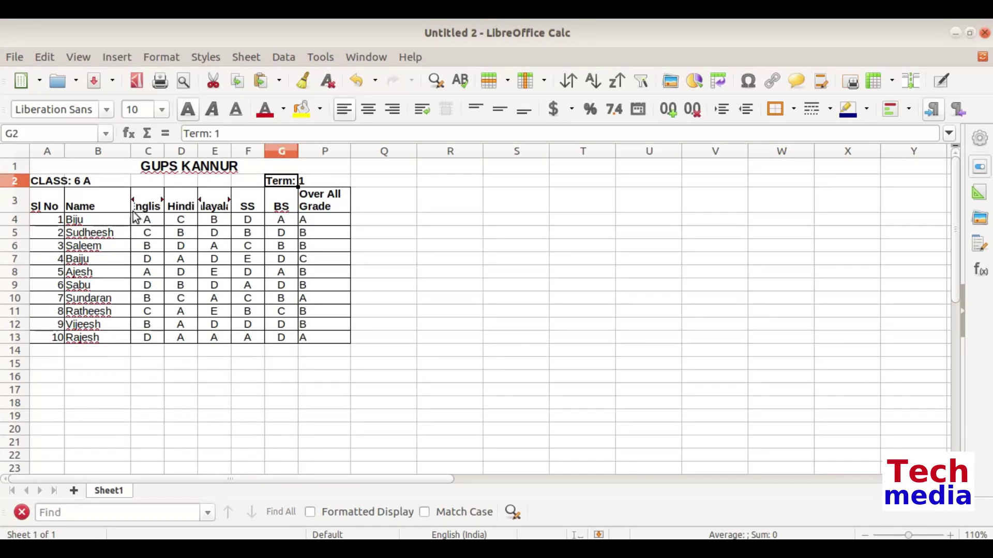
- Save the spreadsheet under the name Marklist in the Desktop folder
click(20, 56)
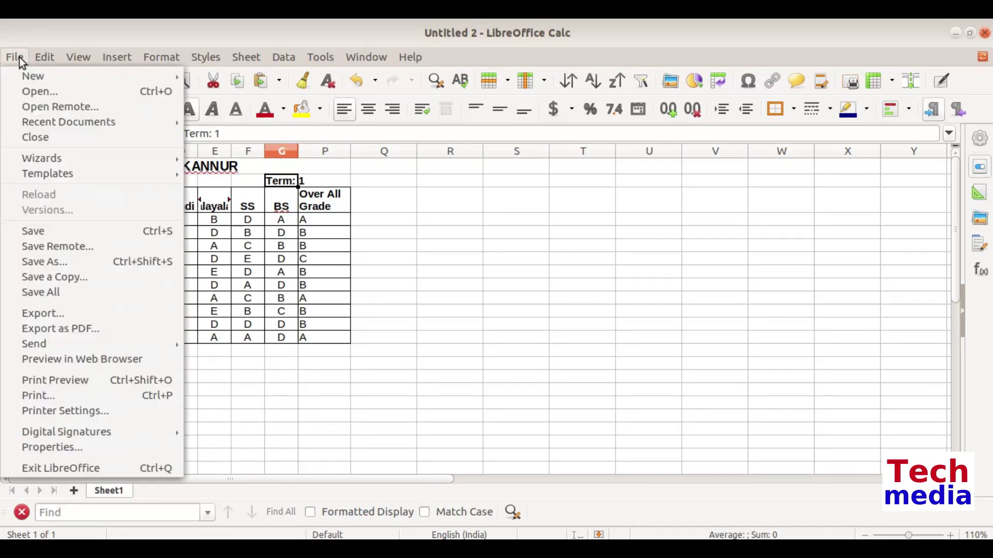
click(39, 231)
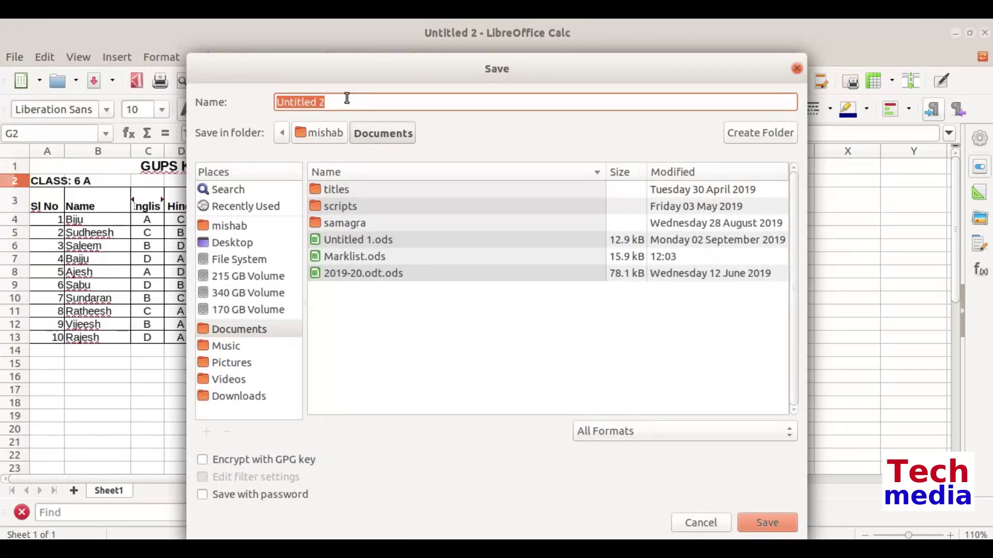
text(Mar)
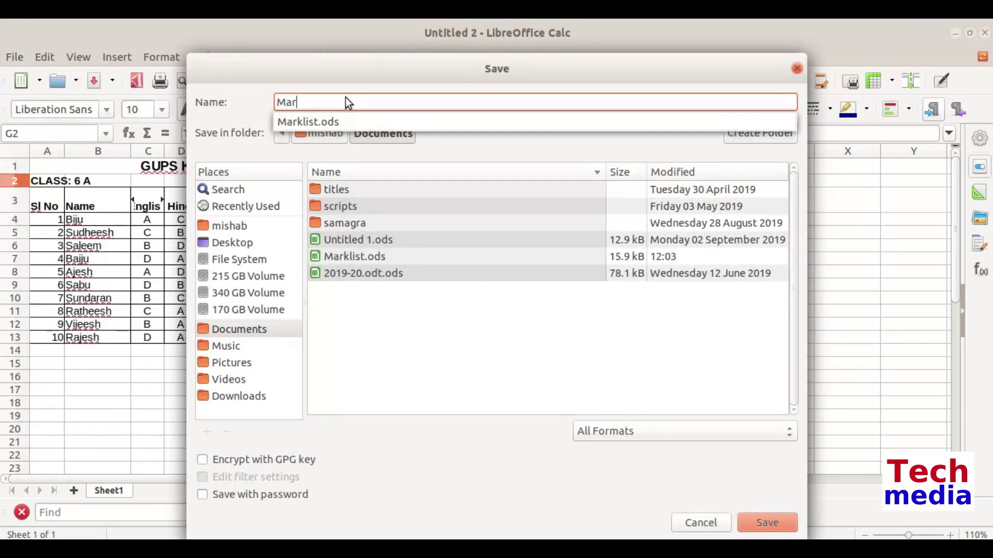
text(klist)
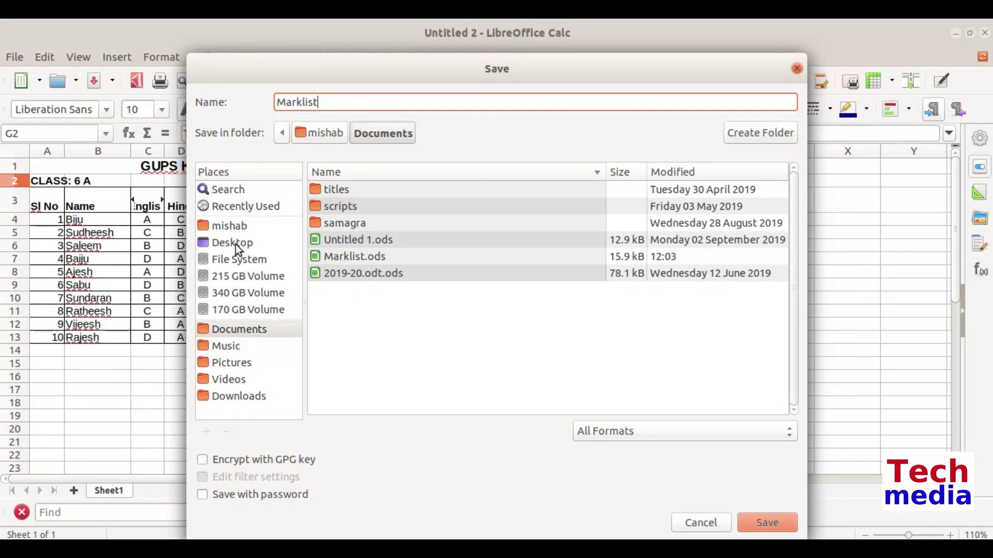
click(269, 244)
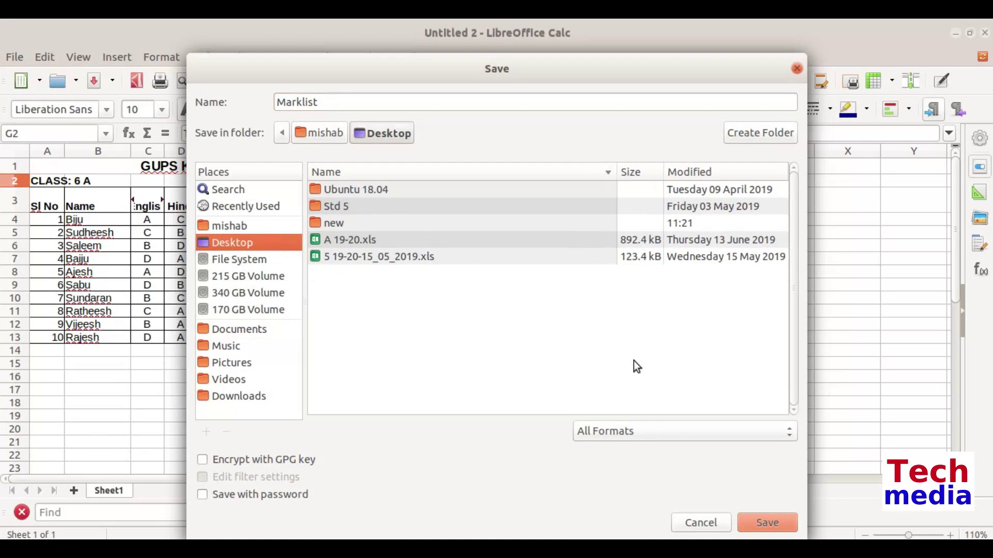
click(747, 523)
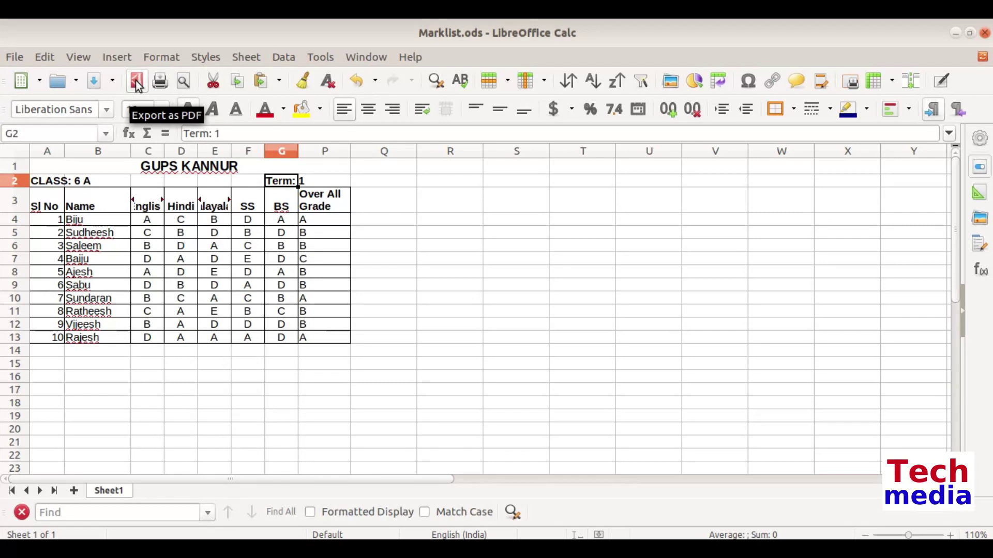
- Export the selected sheet as a PDF named Marklist to the Desktop, keeping the default PDF options
click(14, 56)
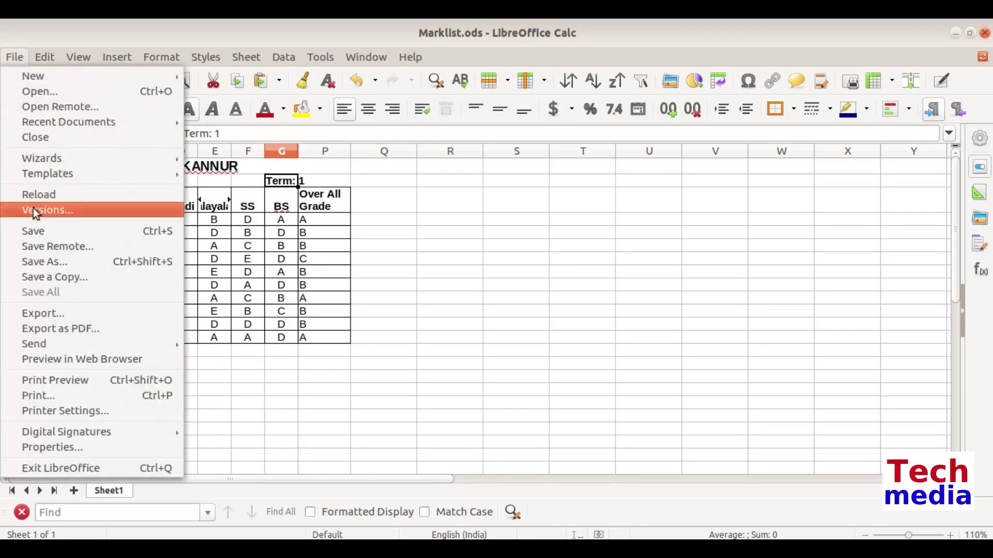
click(91, 328)
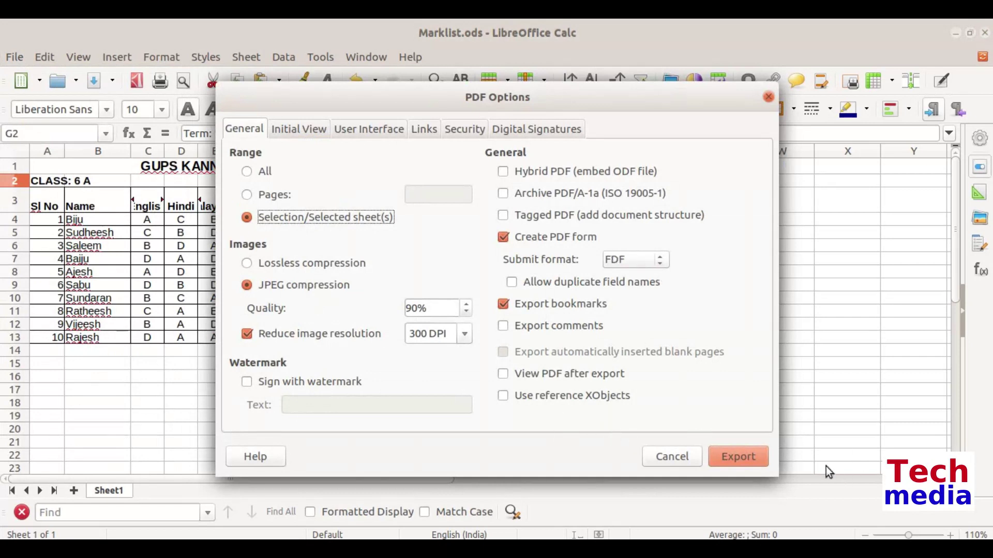
click(756, 460)
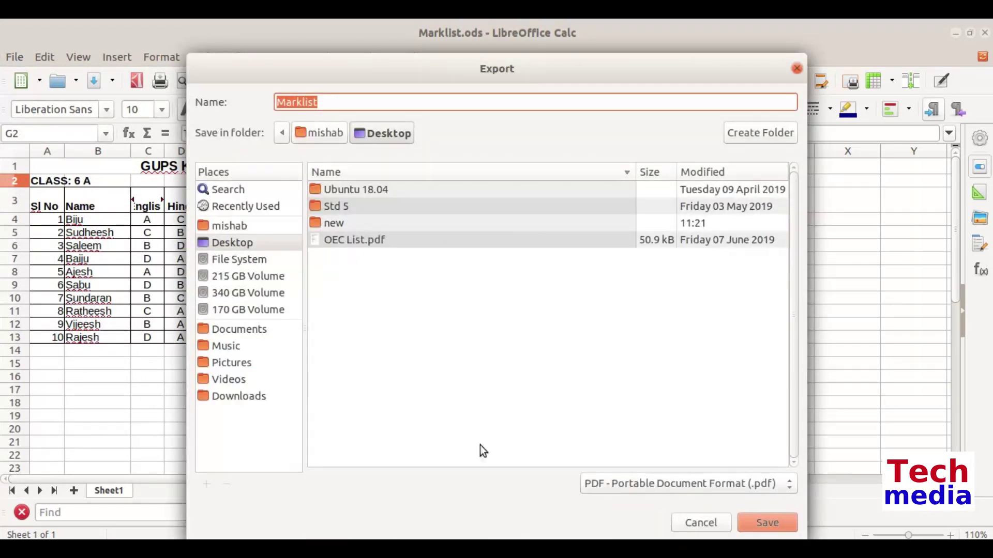
click(321, 102)
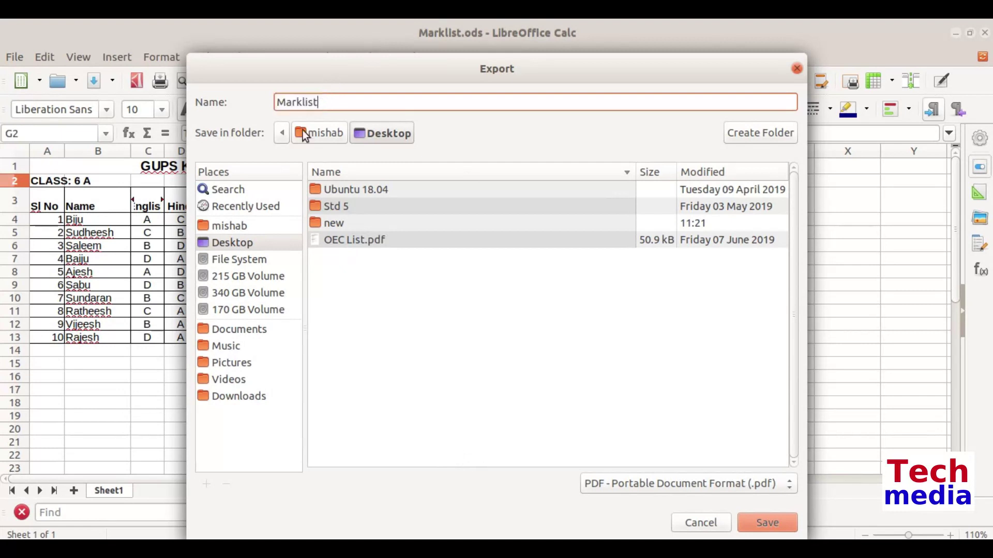
click(236, 243)
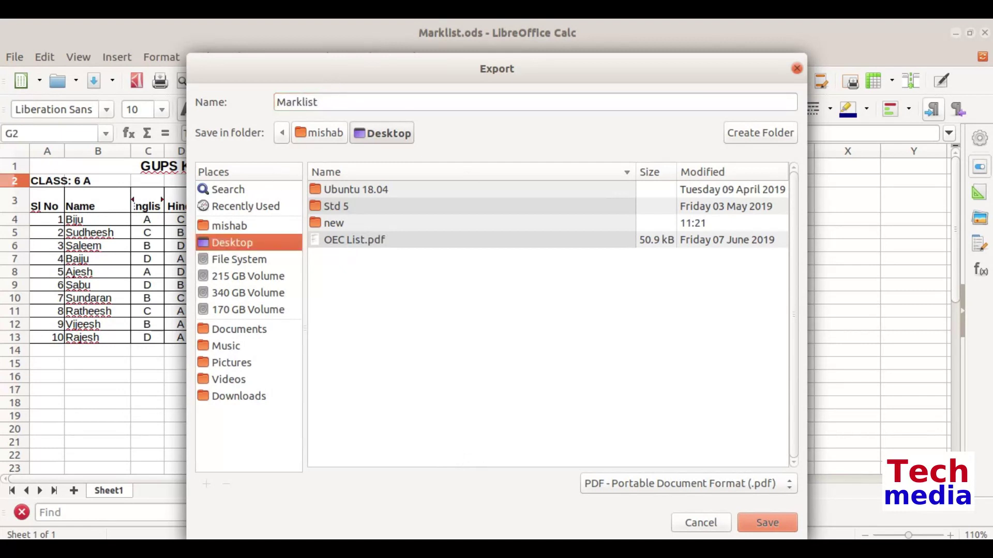
click(748, 519)
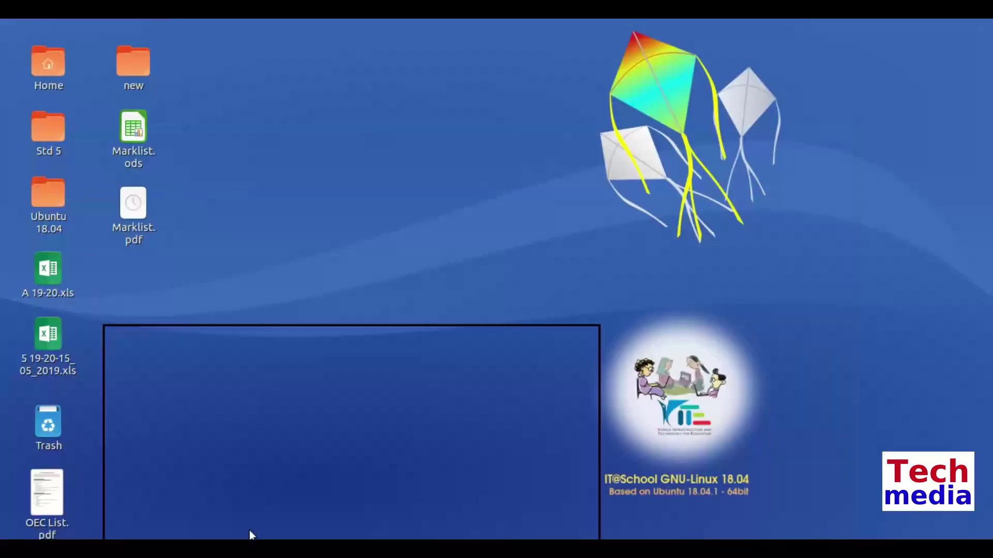
- Open Marklist.pdf from the desktop to check the exported grade sheet, and close the viewer
double_click(133, 216)
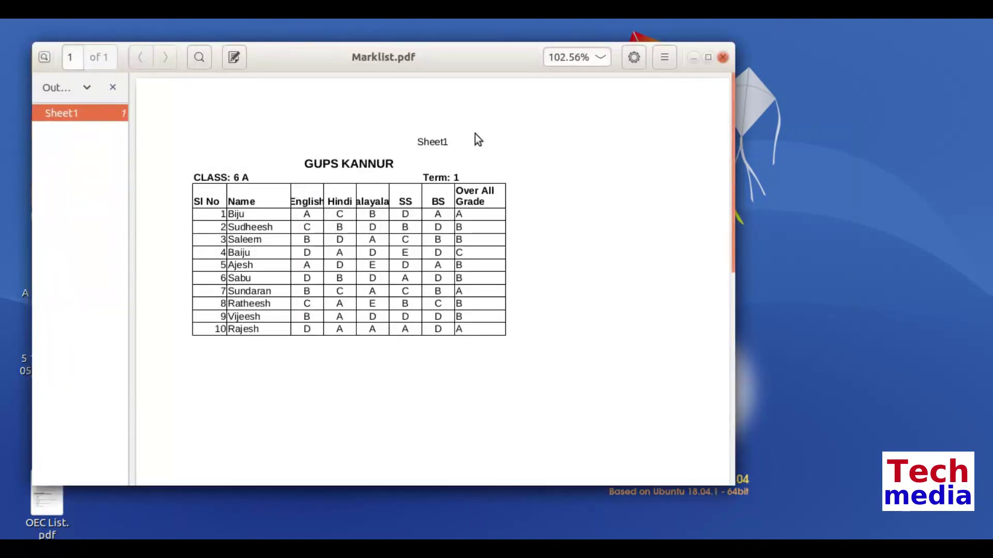
click(723, 56)
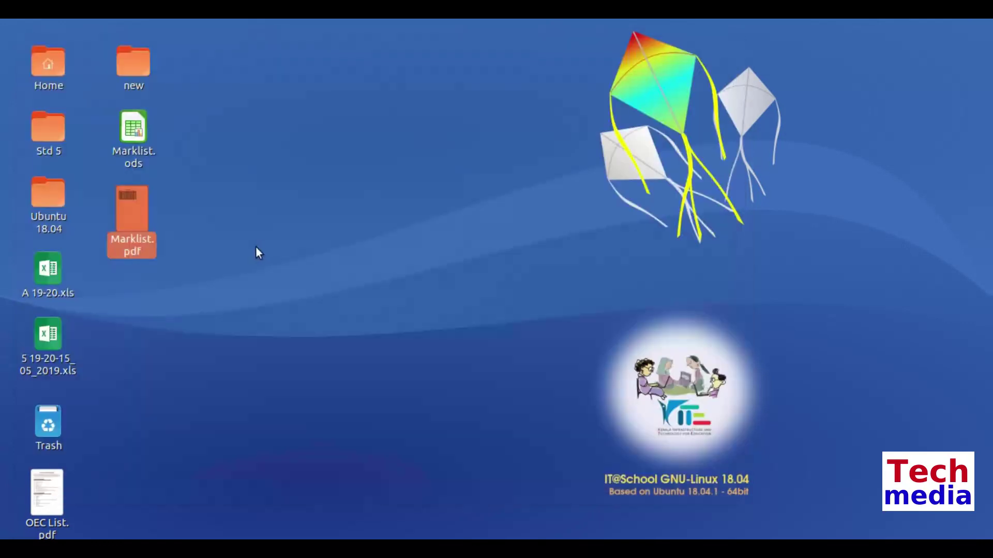
click(175, 184)
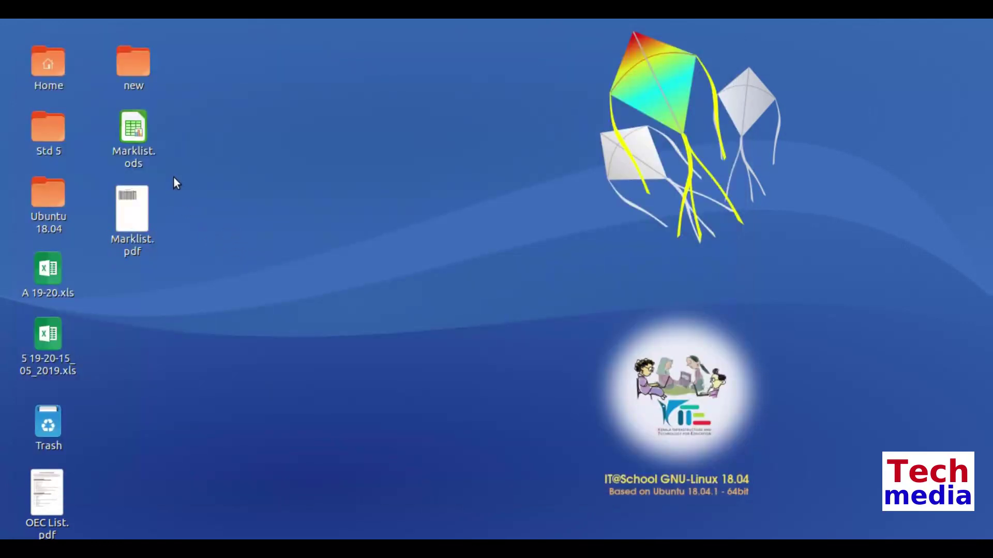
- Duplicate Marklist.ods on the desktop by copying and pasting it
click(135, 133)
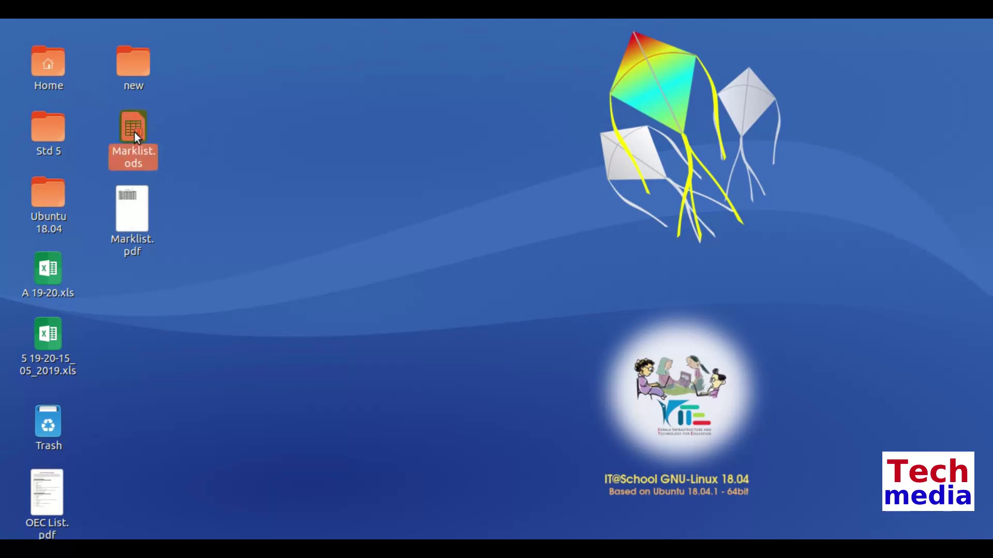
right_click(134, 132)
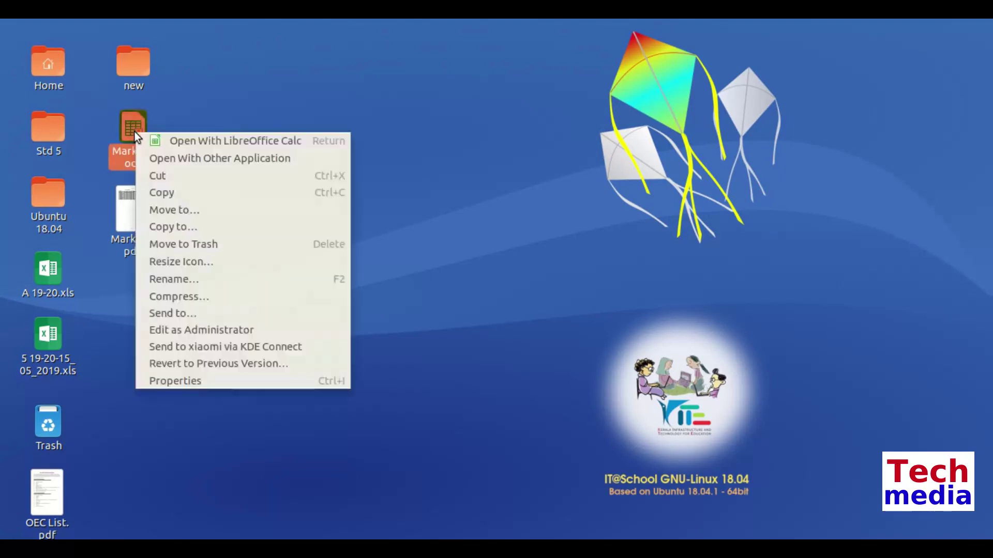
click(169, 192)
right_click(182, 214)
click(188, 257)
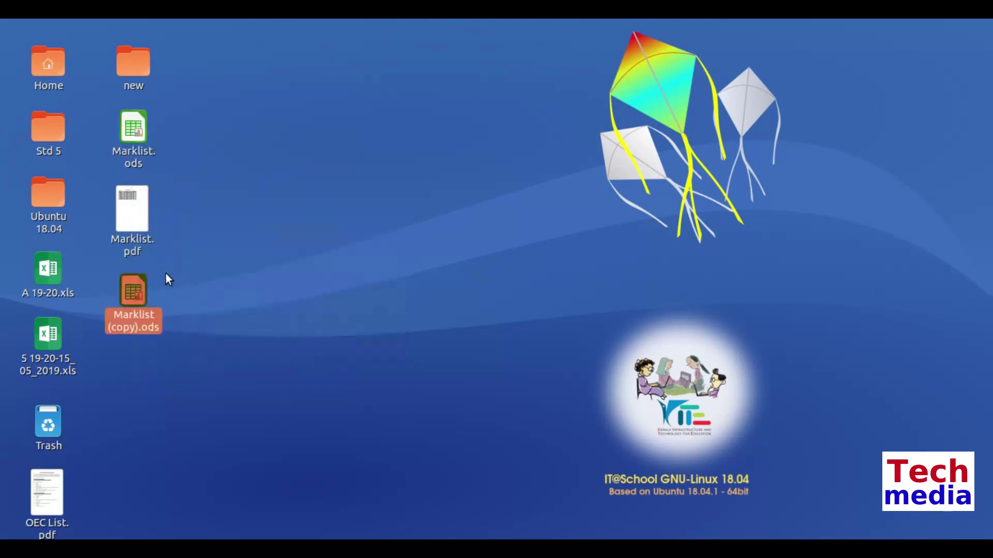
- Open the desktop file Marklist (copy).ods in LibreOffice Calc and change the label in cell G2 to Term: 2
double_click(133, 291)
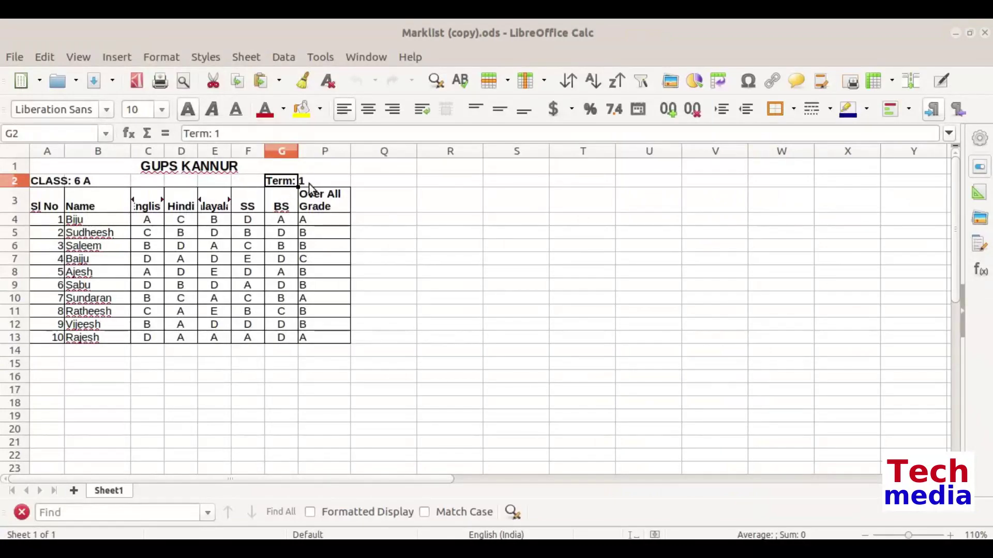
click(282, 189)
click(280, 185)
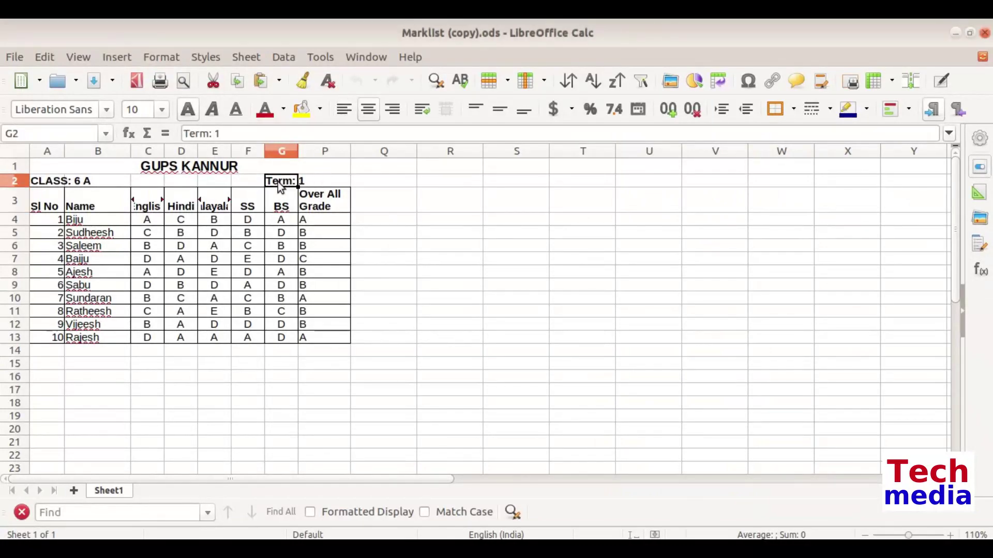
click(256, 133)
key(BackSpace)
text(2)
- Set the English grades in C5 to C9 to B, C, A, B and B, and save the copied file
click(159, 220)
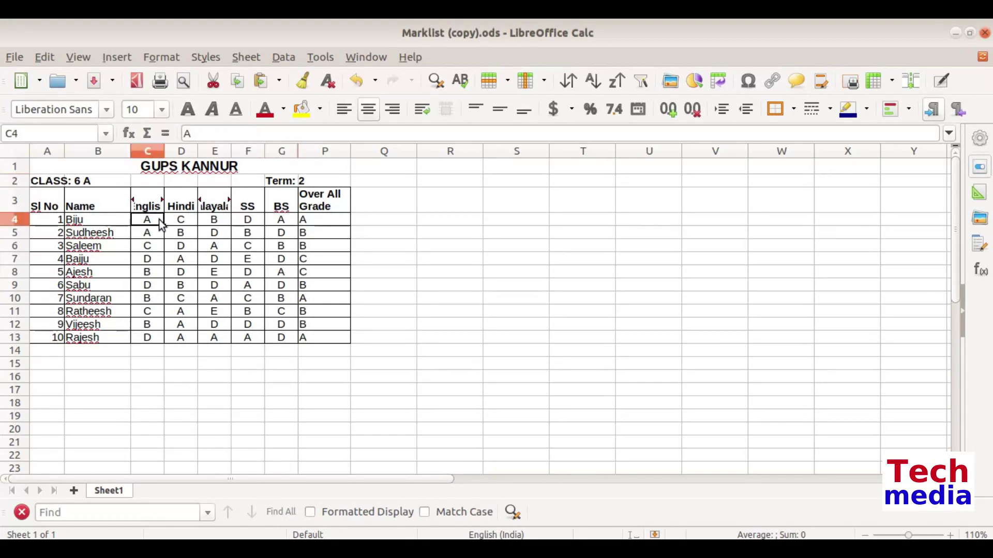
key(Down)
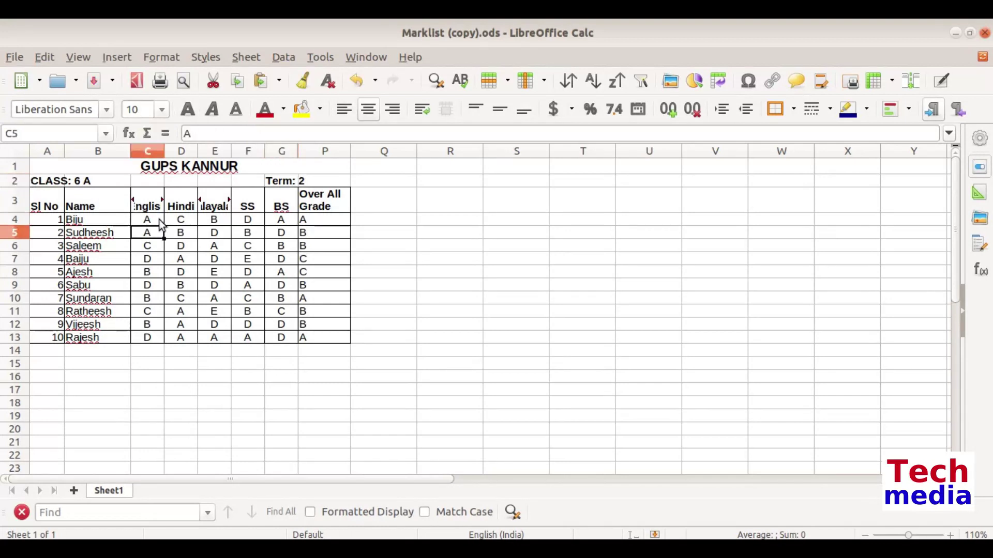
text(B)
key(Return)
text(C)
key(Return)
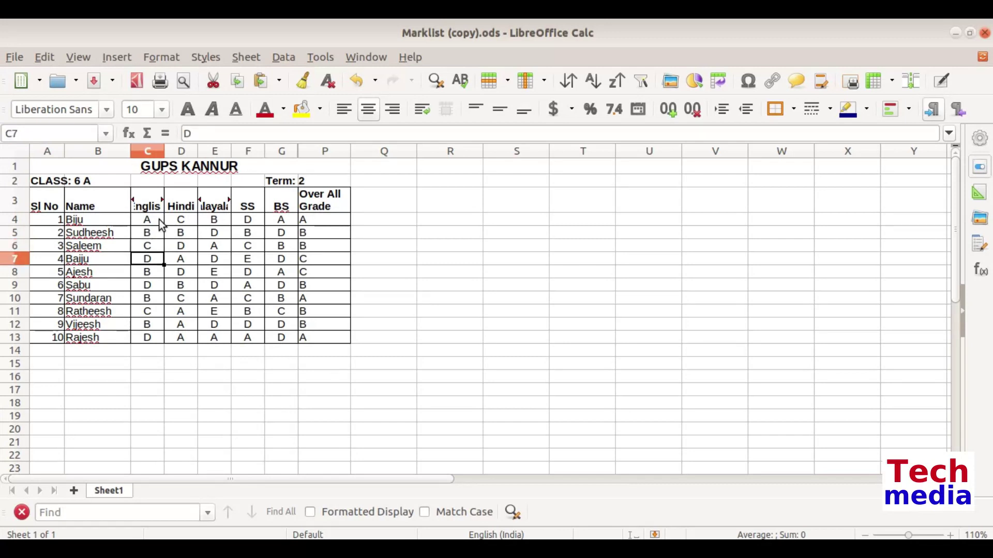
text(A)
key(Return)
key(Return)
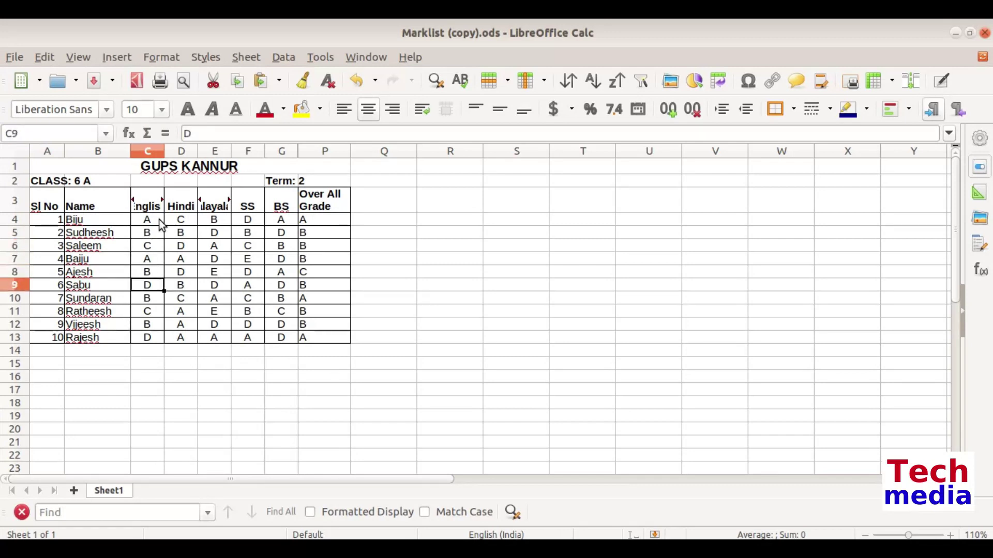
text(B)
key(Return)
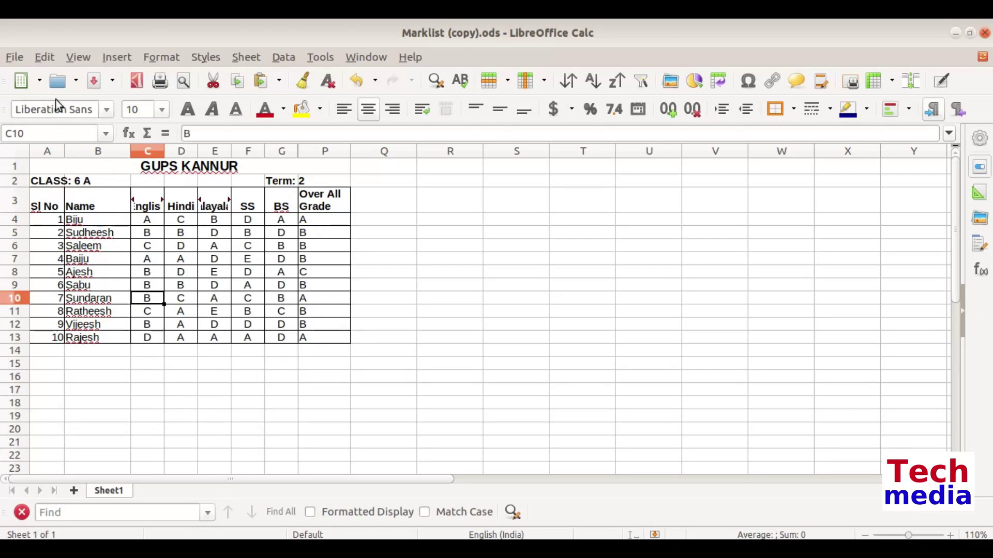
click(15, 60)
click(36, 229)
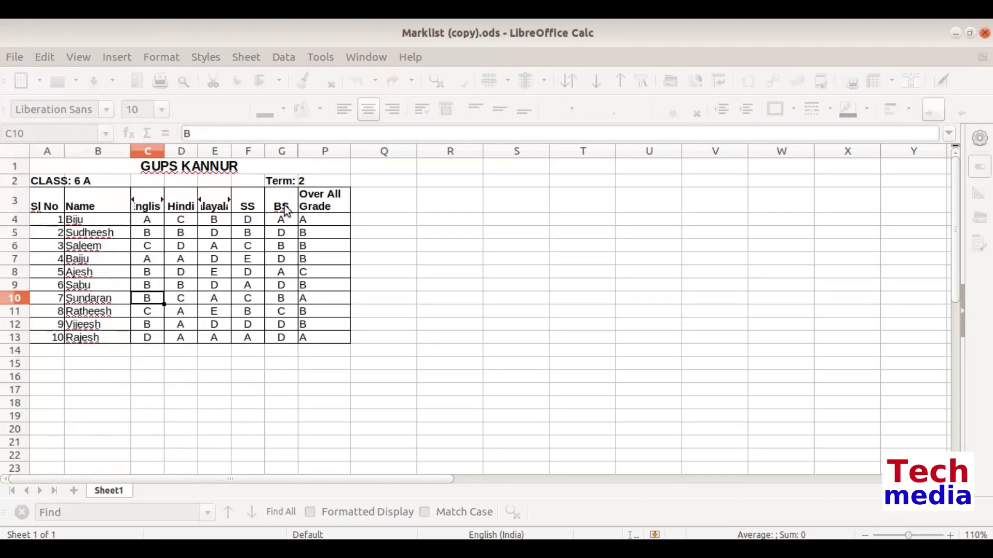